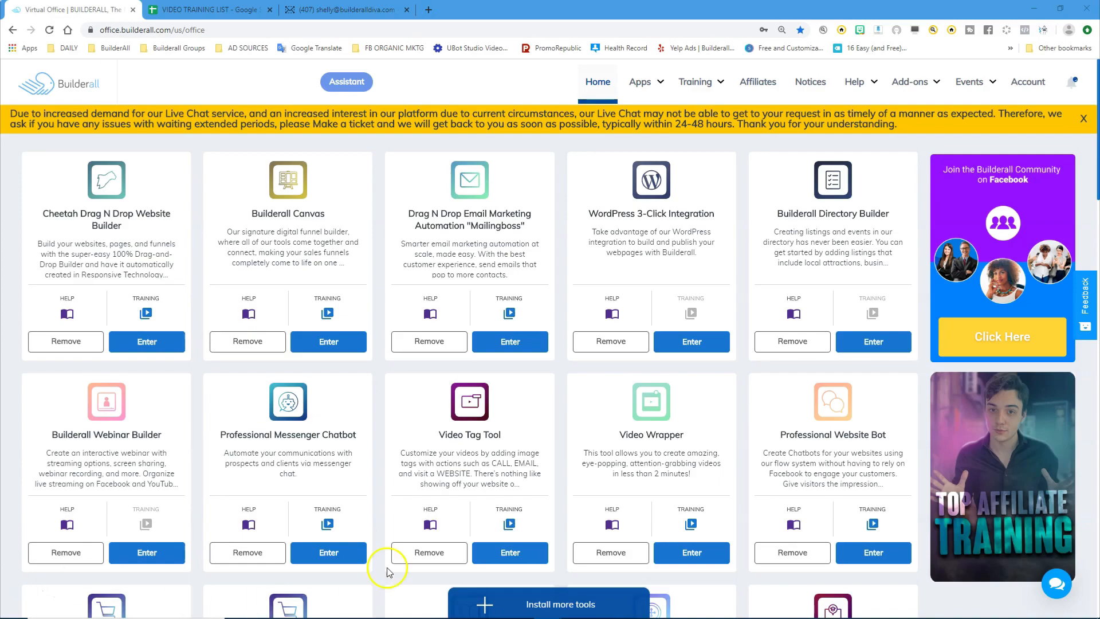
Step: Create a blank-template site in the Cheetah website builder, with title and description "Magic Funnel Training"
{"action": "left_click", "coordinate": [650, 81]}
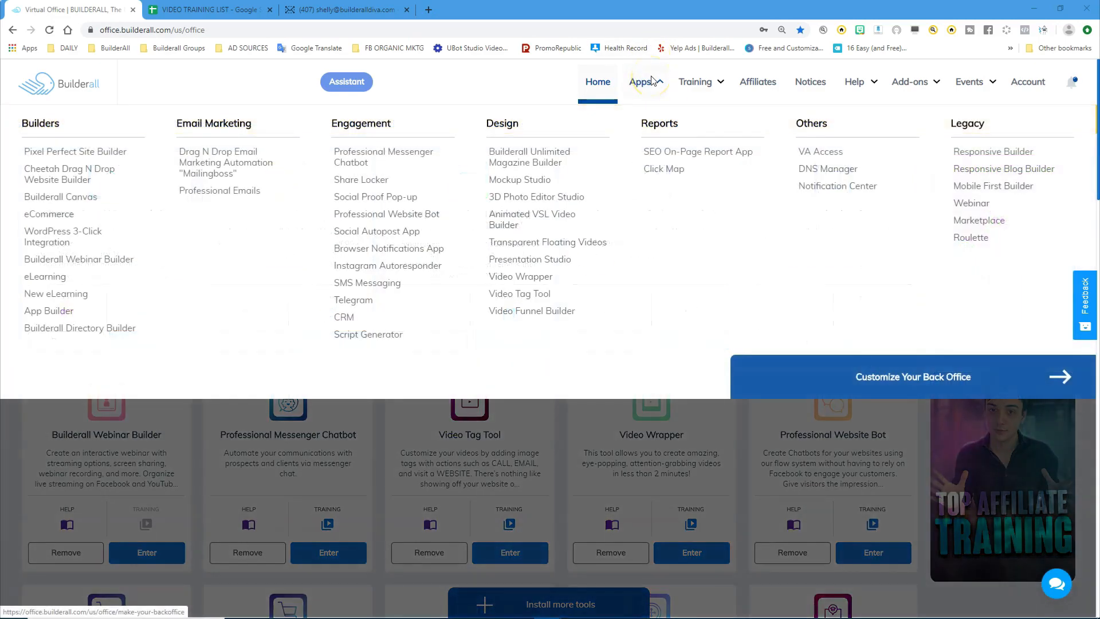
{"action": "left_click", "coordinate": [61, 178]}
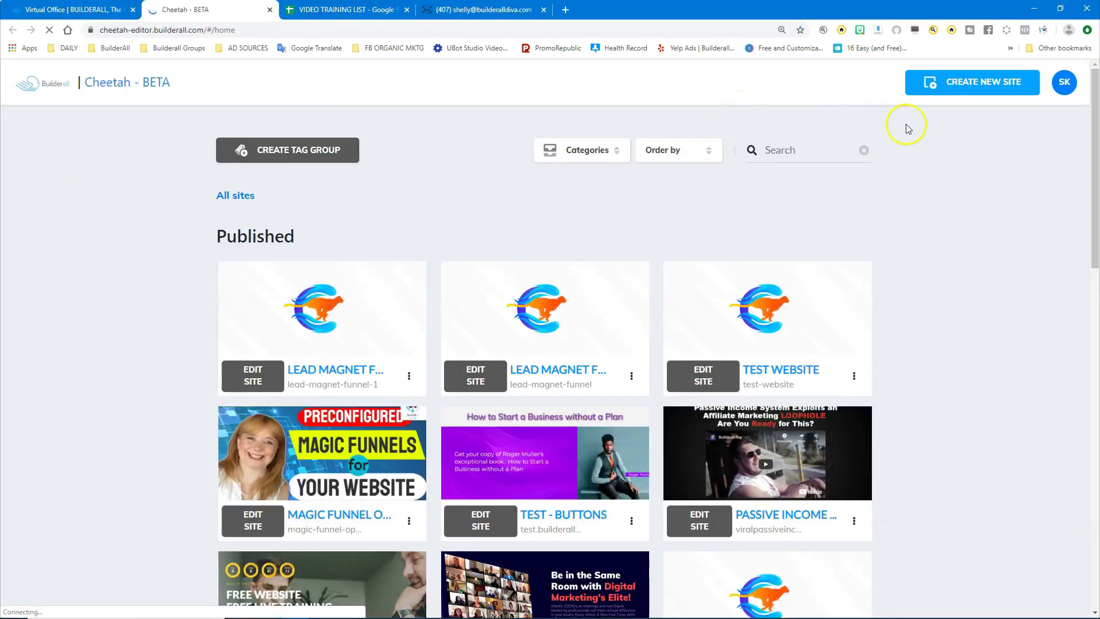
{"action": "left_click", "coordinate": [962, 88]}
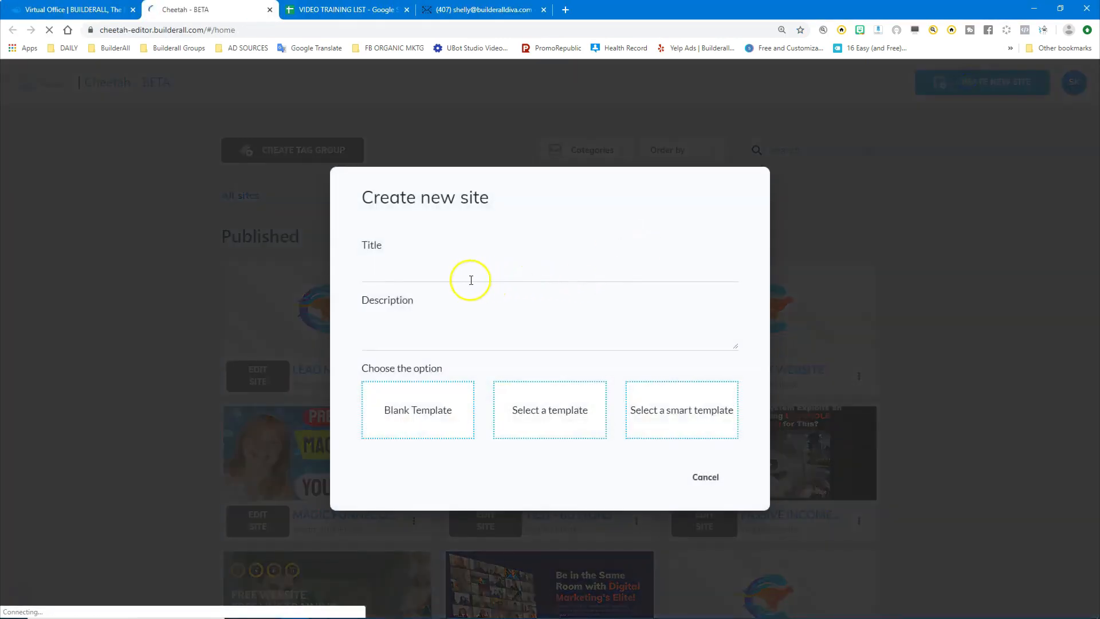
{"action": "left_click", "coordinate": [429, 276]}
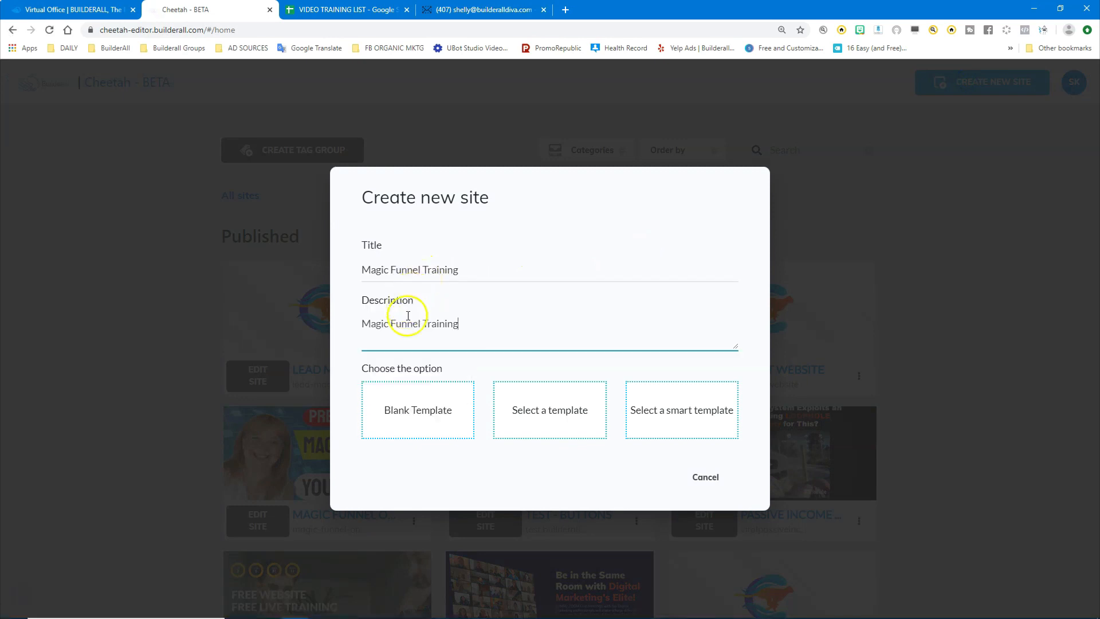
{"action": "left_click", "coordinate": [408, 411]}
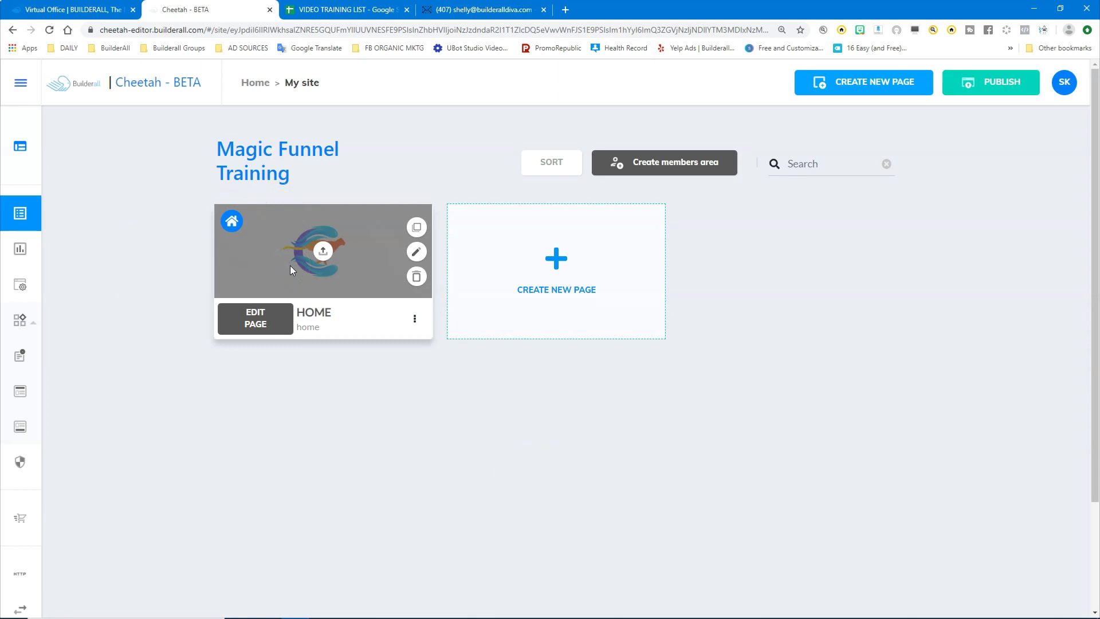
Step: Open the site's Home page for editing and add the "1st Fold - 10" Agency Design panel
{"action": "left_click", "coordinate": [252, 318]}
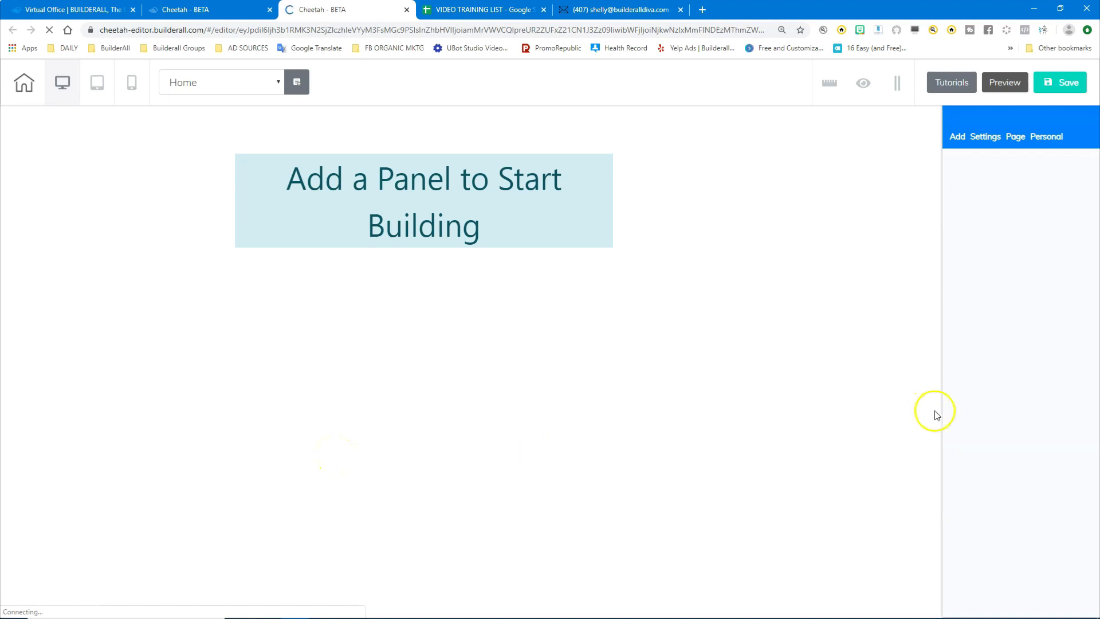
{"action": "left_click", "coordinate": [955, 139]}
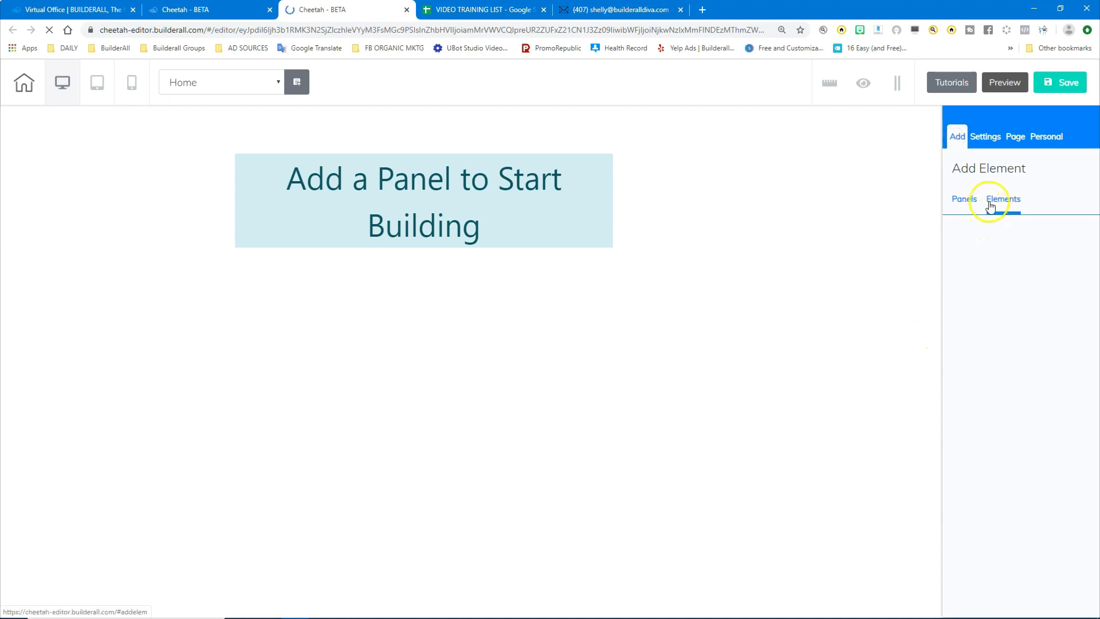
{"action": "left_click", "coordinate": [951, 198]}
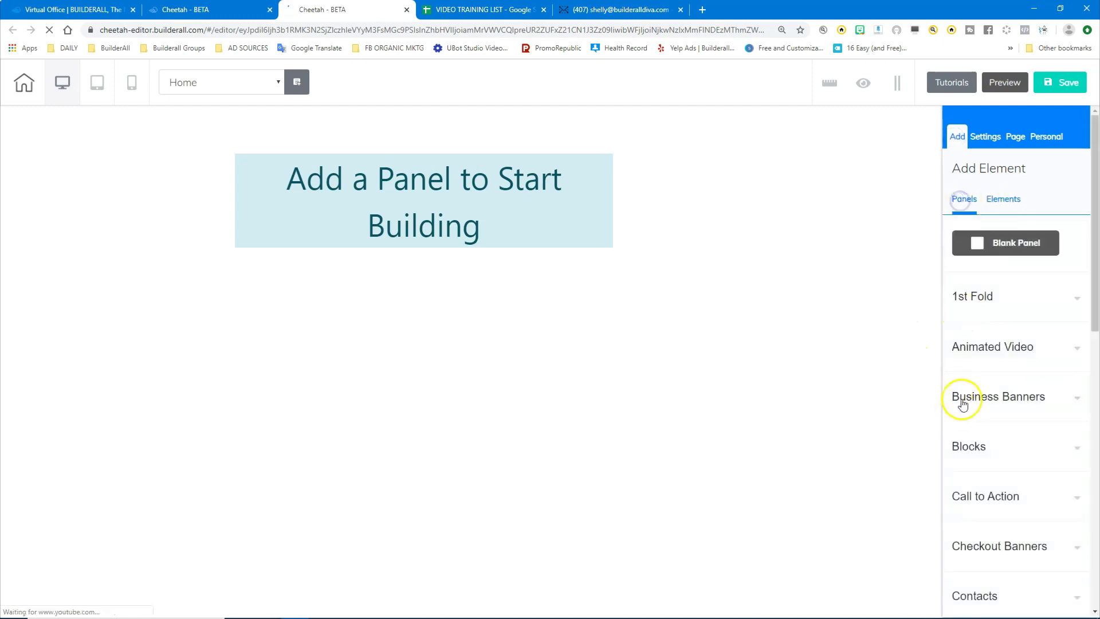
{"action": "left_click", "coordinate": [974, 297]}
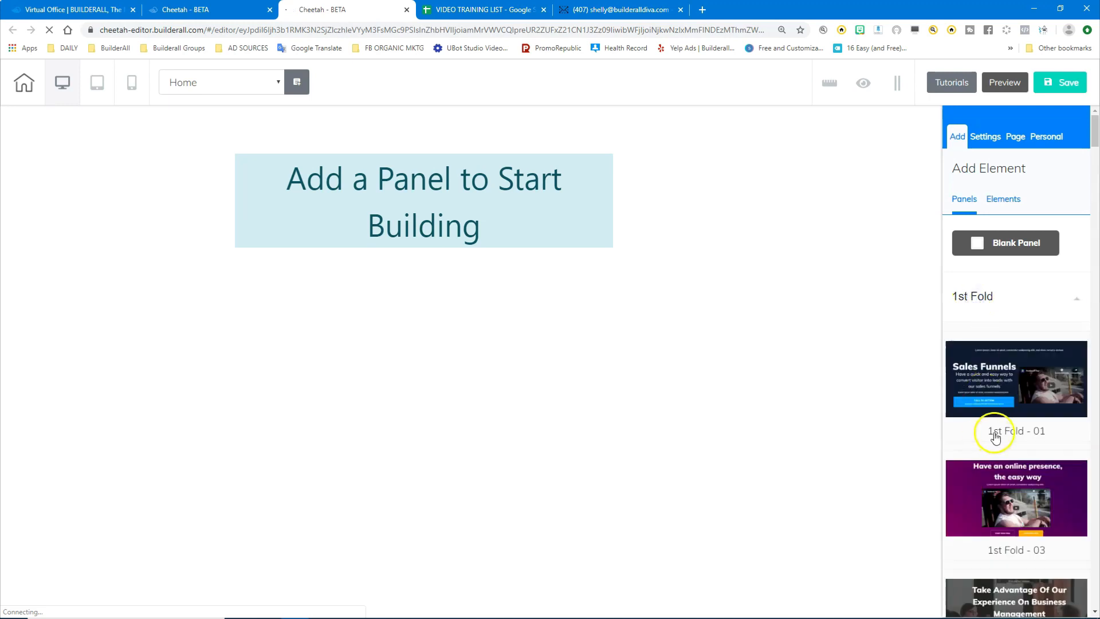
{"action": "scroll", "coordinate": [995, 437], "scroll_direction": "down", "scroll_amount": 8}
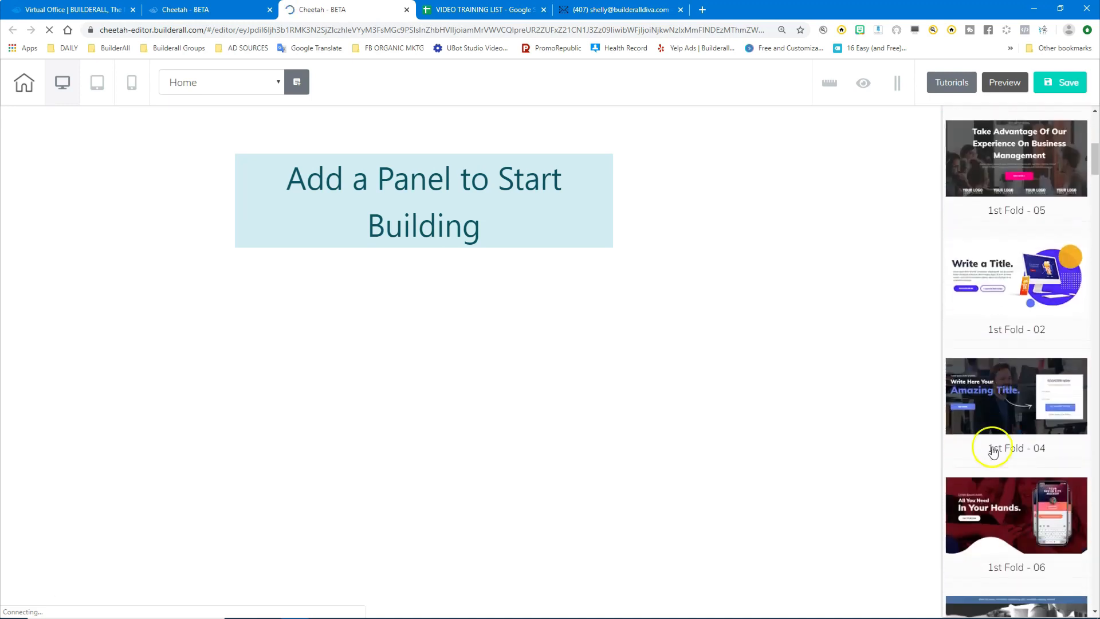
{"action": "scroll", "coordinate": [992, 451], "scroll_direction": "down", "scroll_amount": 10}
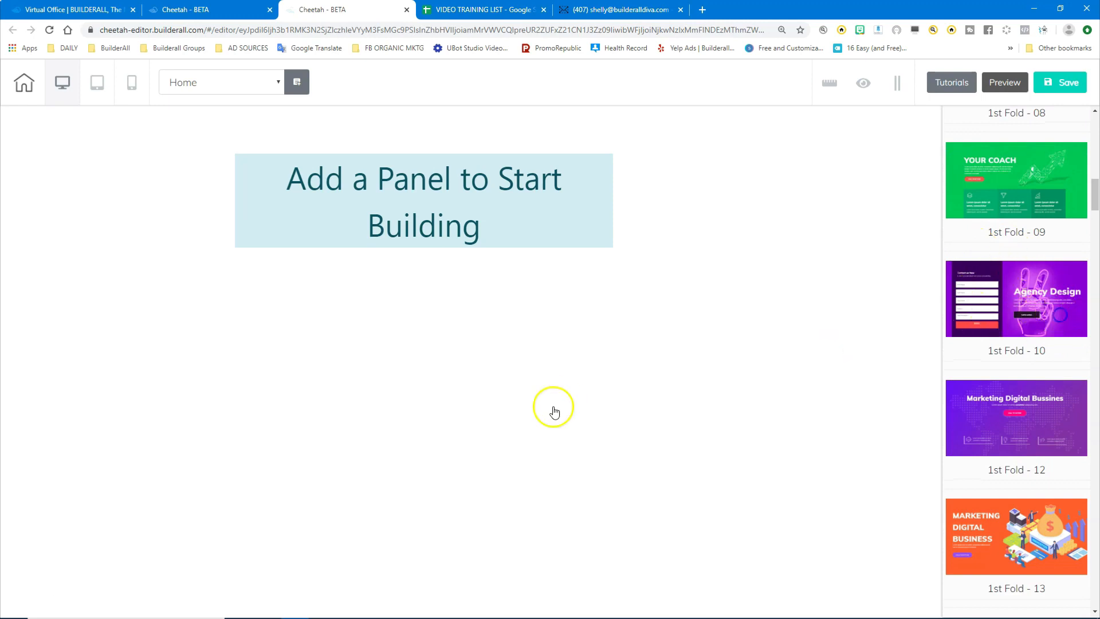
{"action": "left_click_drag", "start_coordinate": [553, 408], "coordinate": [553, 409]}
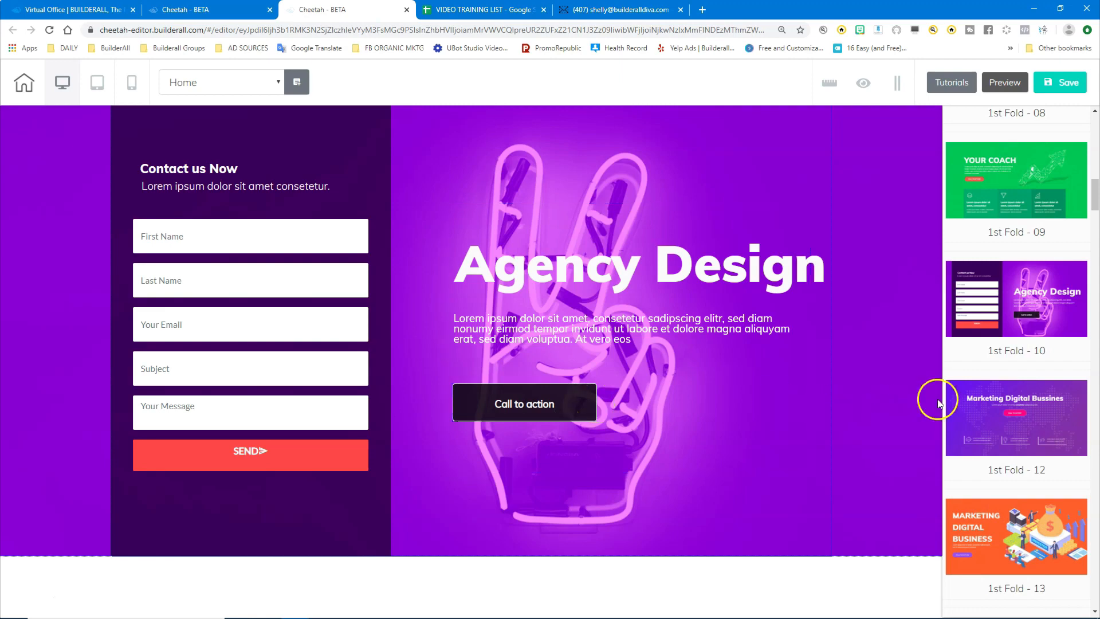
Step: Add the "11 - Builderall" footer panel below the Agency Design panel
{"action": "scroll", "coordinate": [1011, 311], "scroll_direction": "up", "scroll_amount": 6}
{"action": "scroll", "coordinate": [1011, 311], "scroll_direction": "up", "scroll_amount": 5}
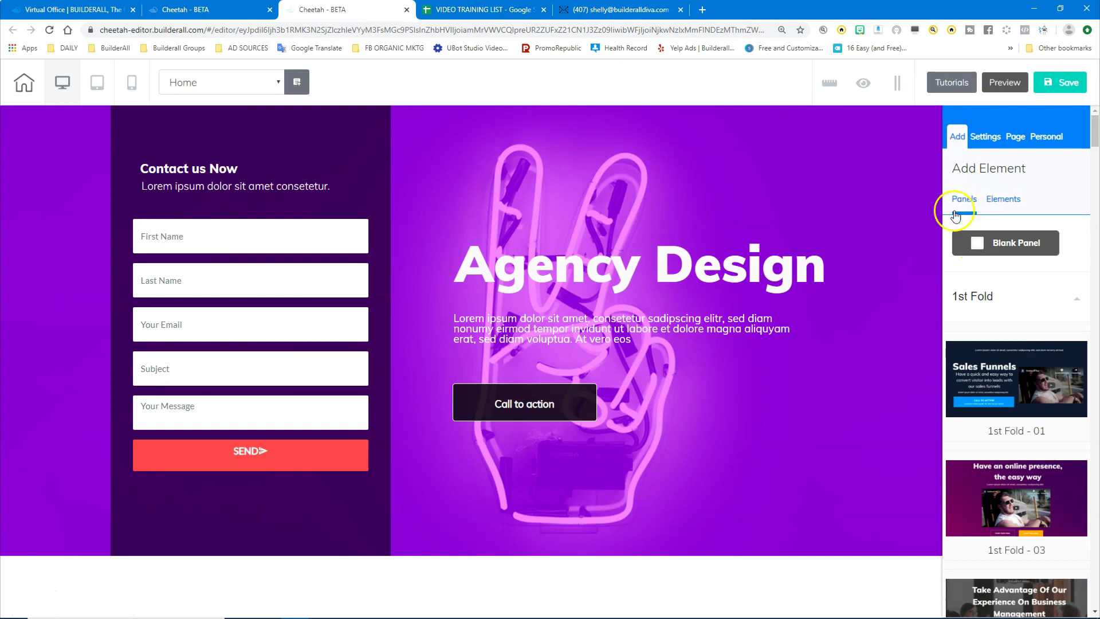
{"action": "left_click", "coordinate": [972, 297]}
{"action": "scroll", "coordinate": [1004, 473], "scroll_direction": "down", "scroll_amount": 7}
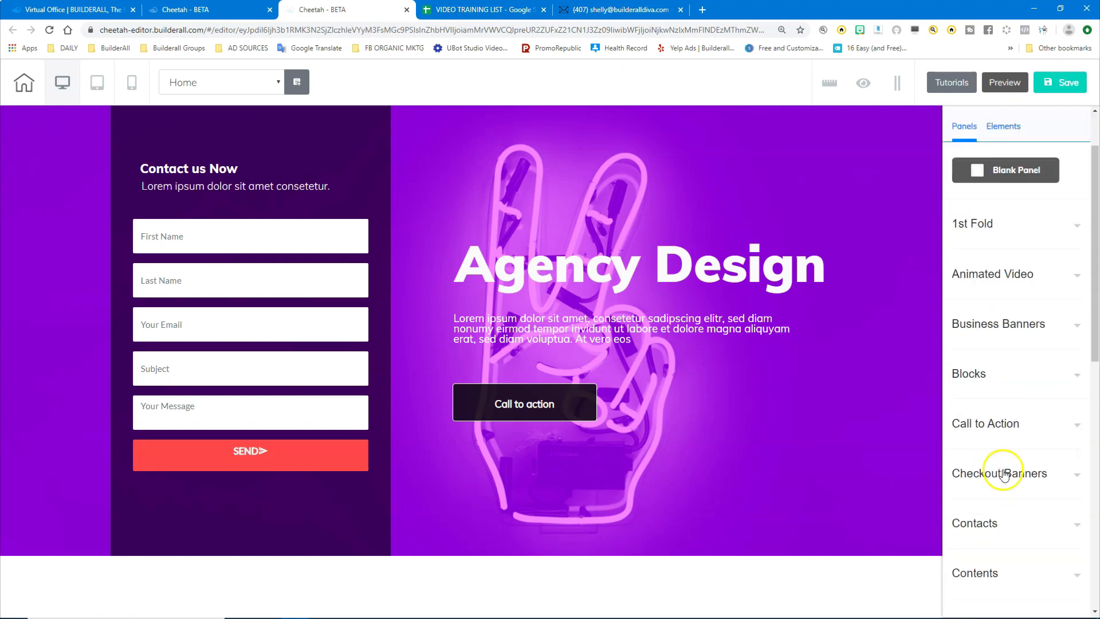
{"action": "left_click", "coordinate": [968, 395]}
{"action": "scroll", "coordinate": [1009, 508], "scroll_direction": "down", "scroll_amount": 10}
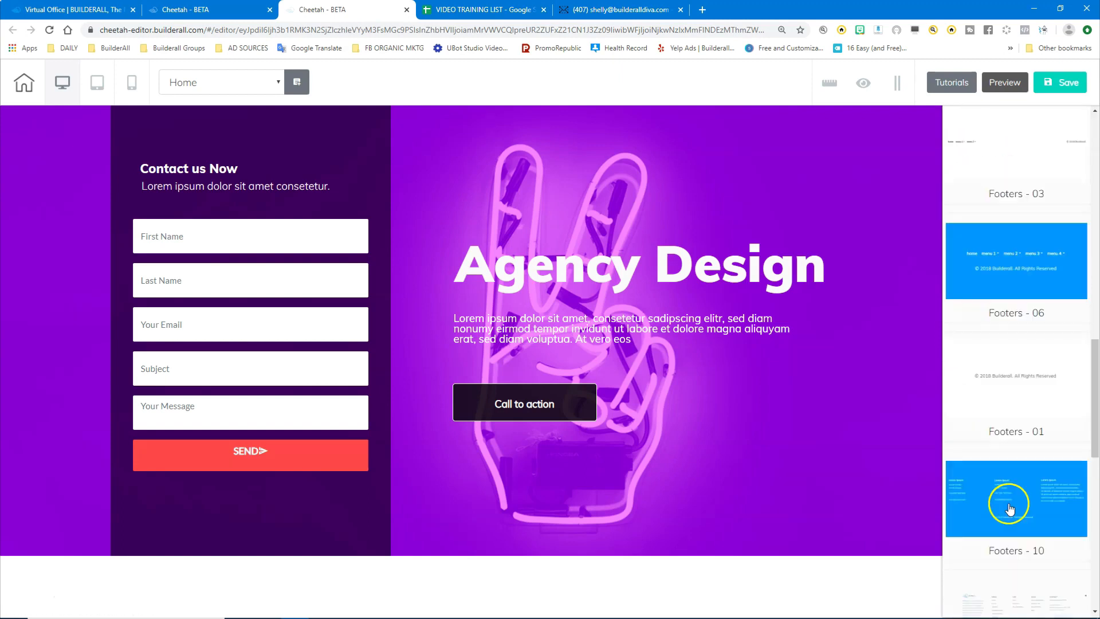
{"action": "scroll", "coordinate": [1009, 509], "scroll_direction": "down", "scroll_amount": 5}
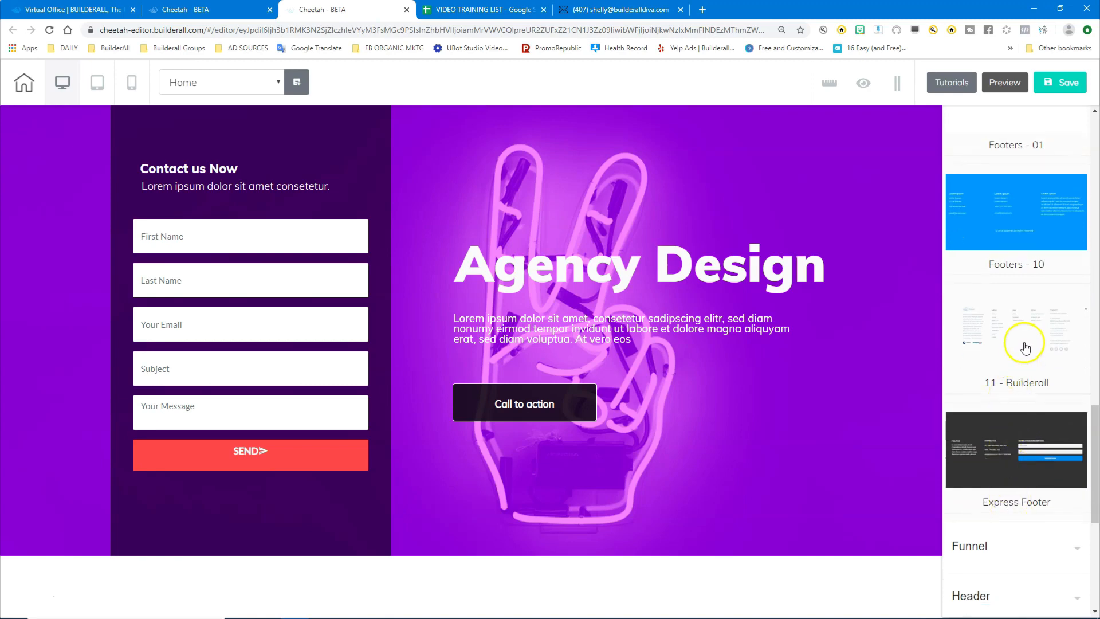
{"action": "left_click_drag", "start_coordinate": [1016, 331], "coordinate": [600, 473]}
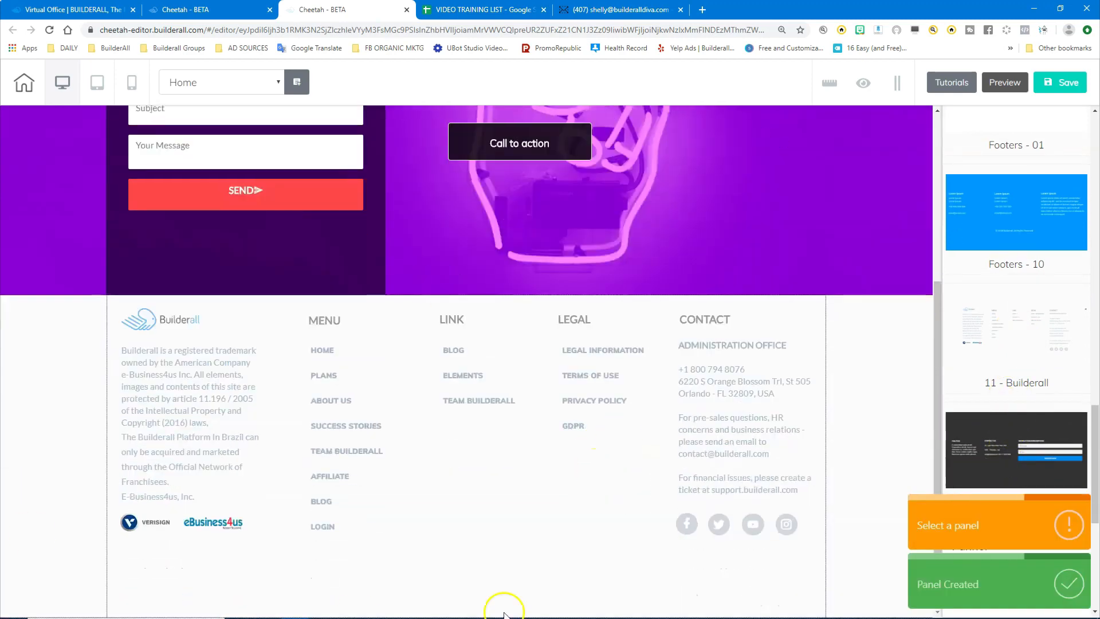
Step: Reword the headline as "Join Builderall" and its paragraph to promote the FREE FOREVER WEBSITE PLAN, and delete the "Call to action" button
{"action": "scroll", "coordinate": [504, 553], "scroll_direction": "up", "scroll_amount": 5}
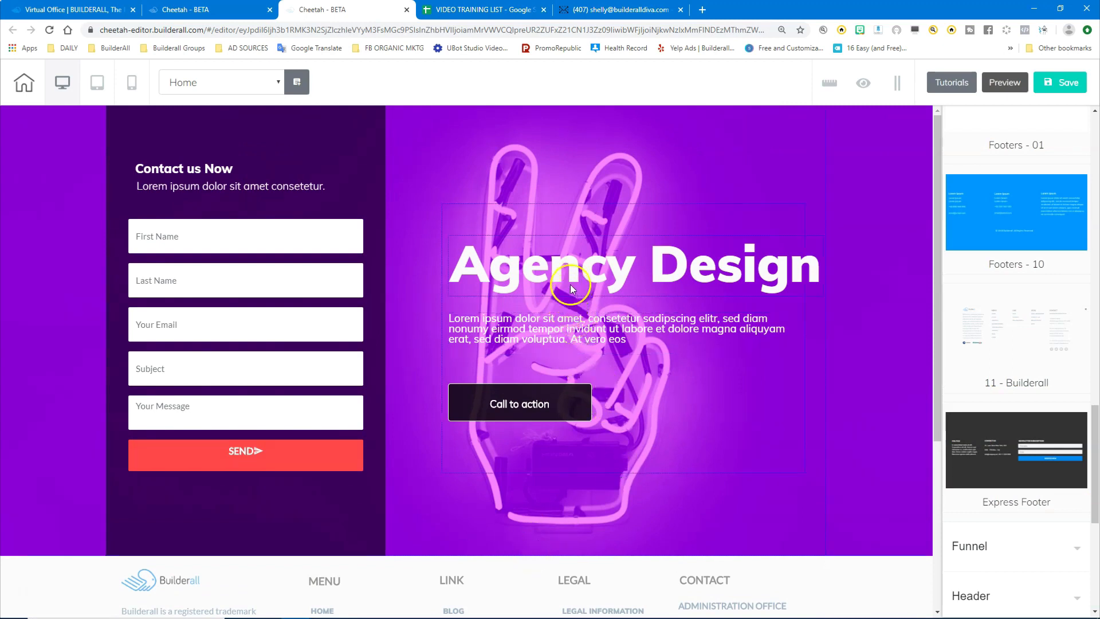
{"action": "left_click", "coordinate": [589, 409]}
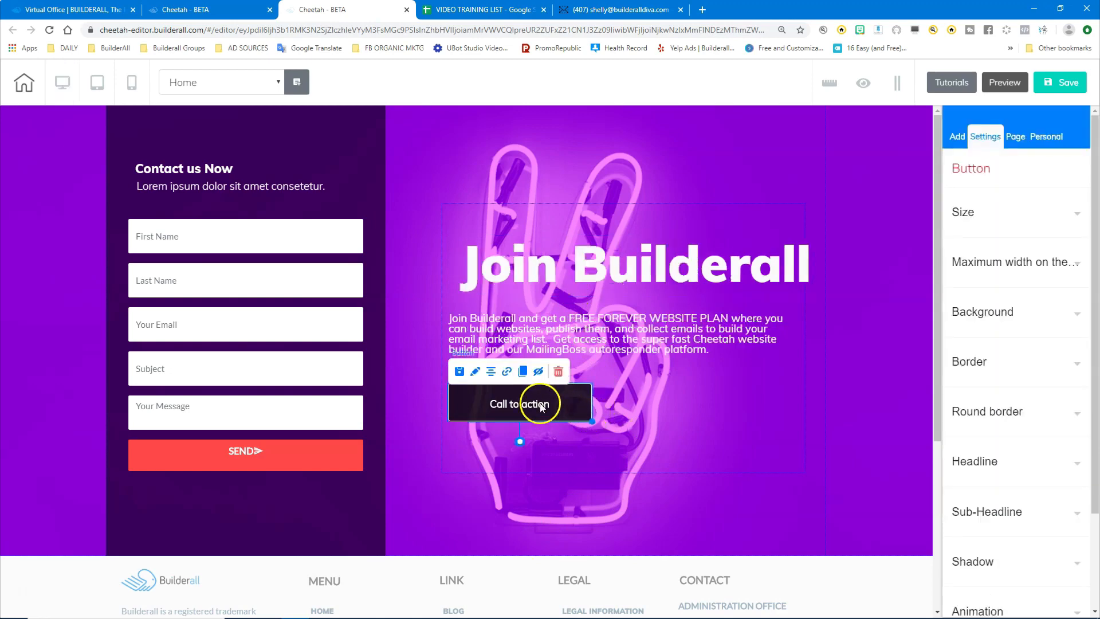
{"action": "left_click", "coordinate": [558, 372]}
{"action": "left_click", "coordinate": [603, 356]}
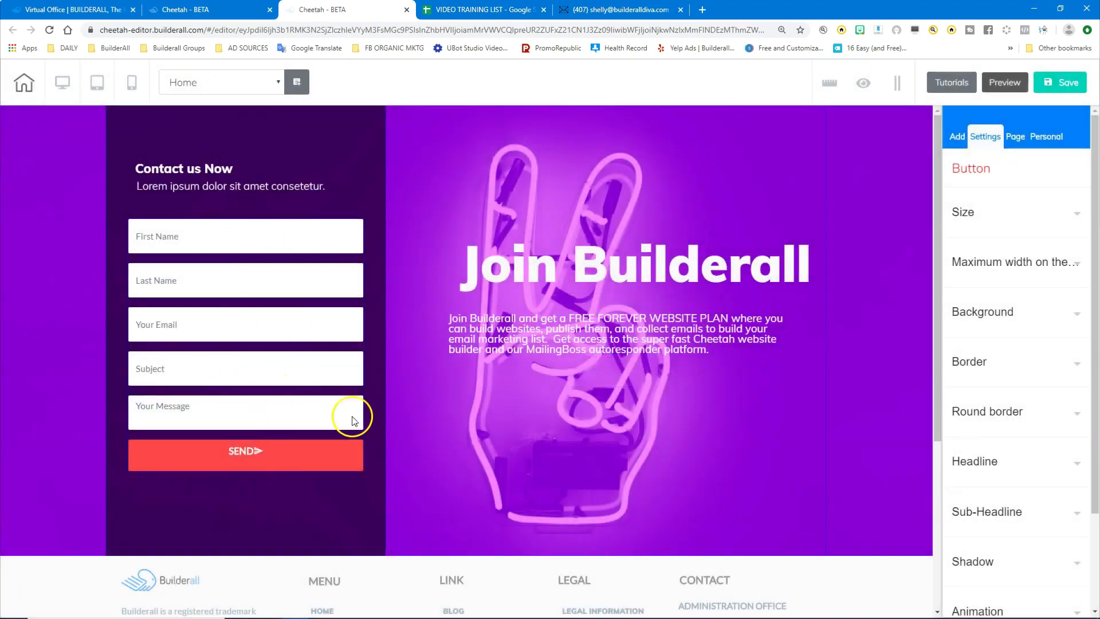
Step: Reposition the "Join Builderall" headline and move its paragraph slightly up and to the right
{"action": "left_click", "coordinate": [538, 270]}
{"action": "left_click_drag", "start_coordinate": [514, 340], "coordinate": [524, 330]}
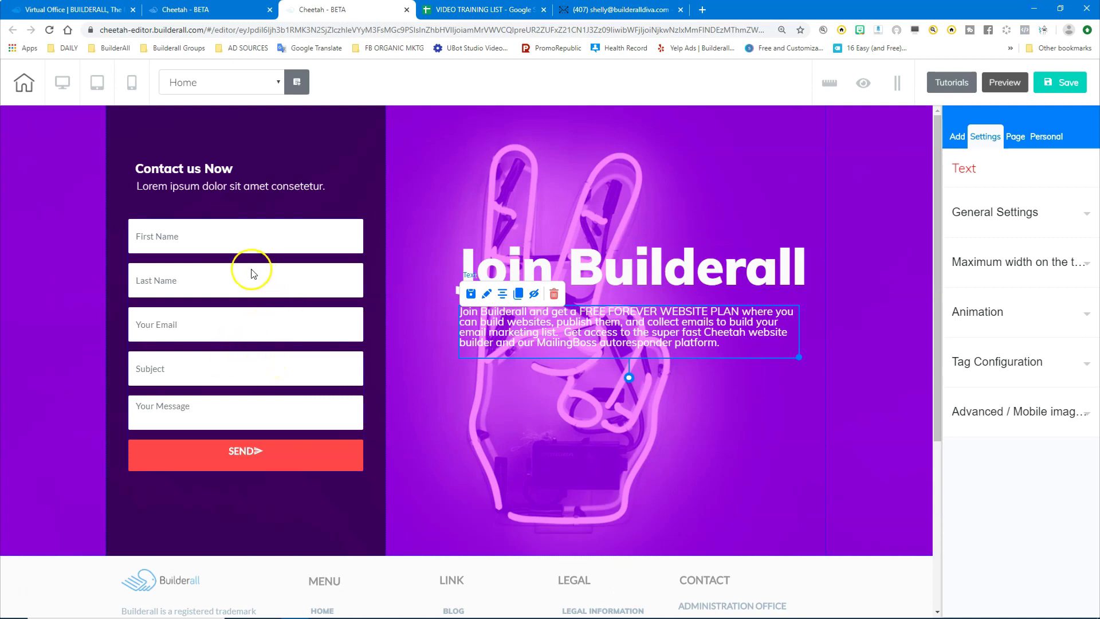
Step: Delete the contact form from the dark column of the first panel
{"action": "left_click", "coordinate": [221, 338]}
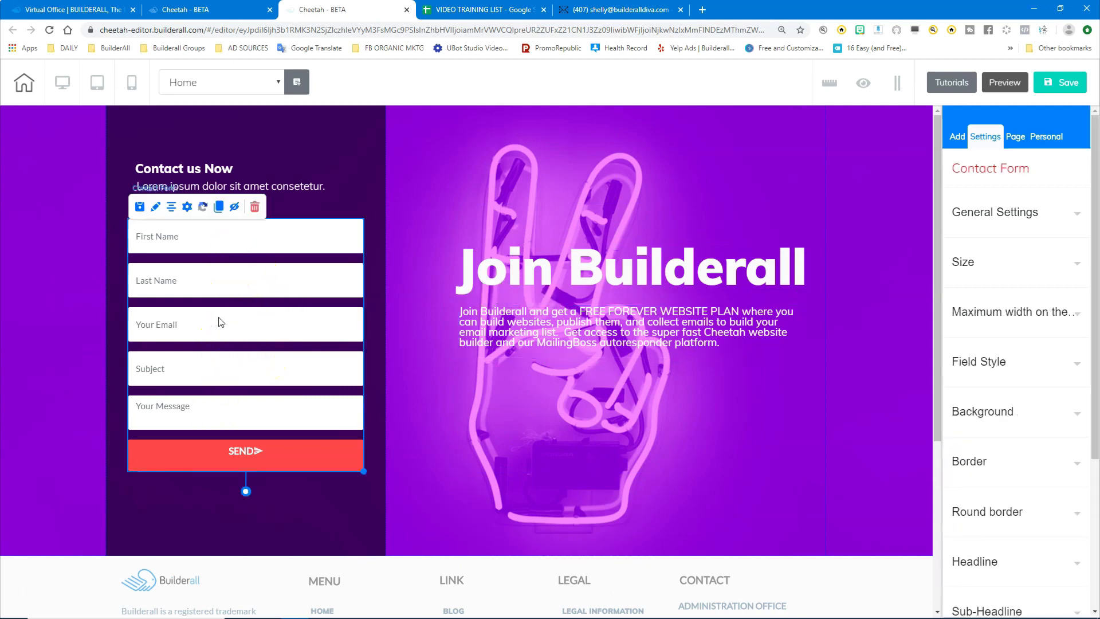
{"action": "key", "text": "Delete"}
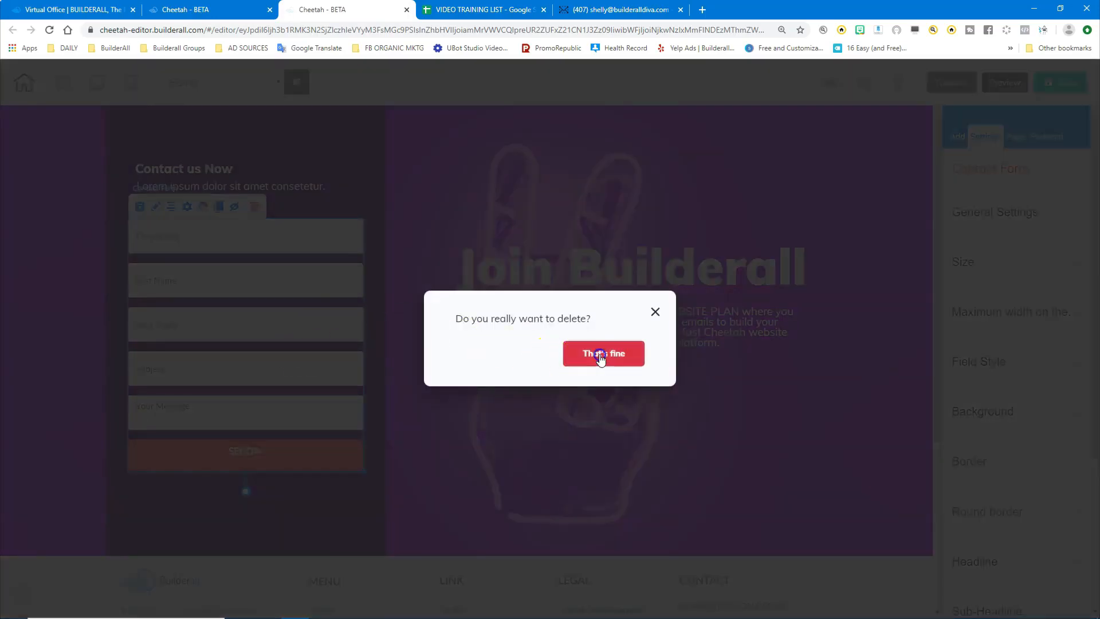
{"action": "left_click", "coordinate": [600, 356]}
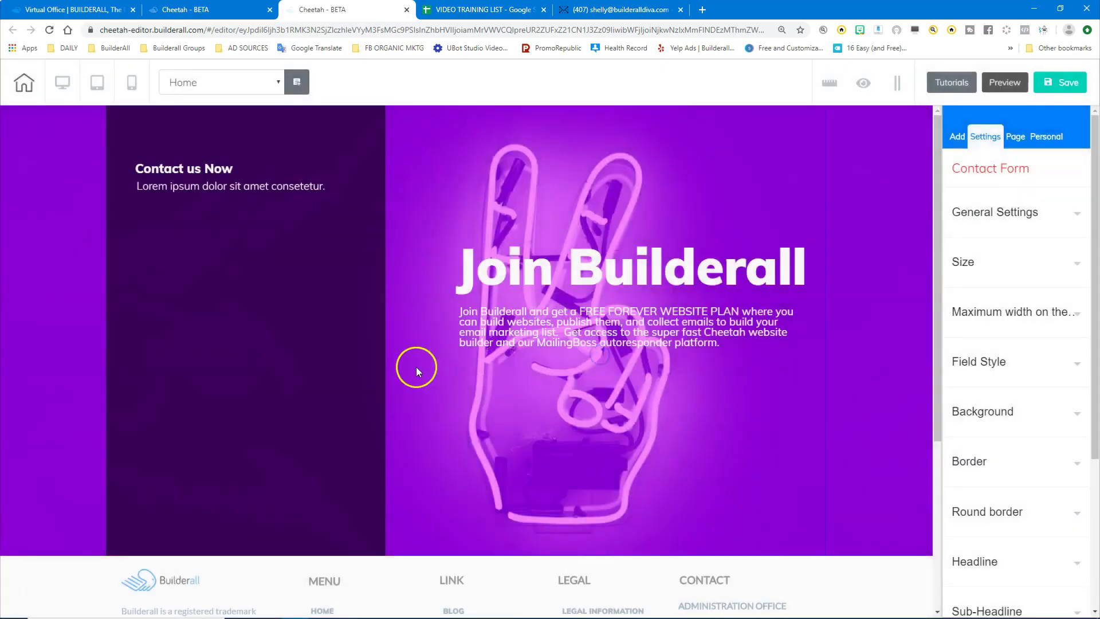
Step: Add a Magic Form under the "Contact us Now" text and narrow it to fit inside the dark column
{"action": "left_click", "coordinate": [958, 137]}
{"action": "left_click", "coordinate": [990, 203]}
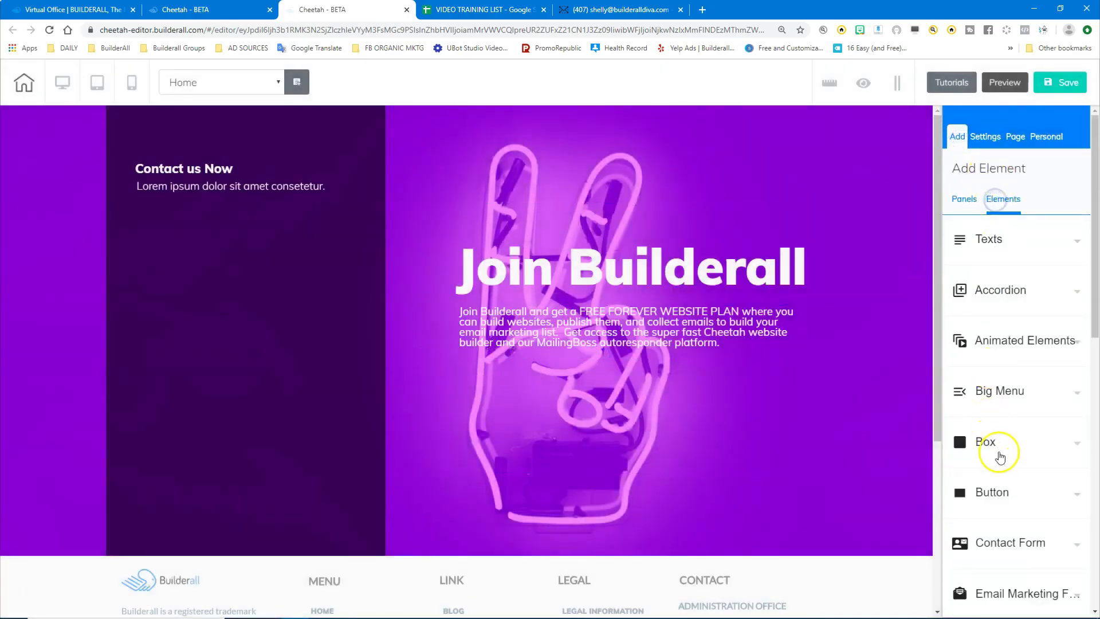
{"action": "scroll", "coordinate": [996, 458], "scroll_direction": "down", "scroll_amount": 5}
{"action": "scroll", "coordinate": [997, 487], "scroll_direction": "down", "scroll_amount": 3}
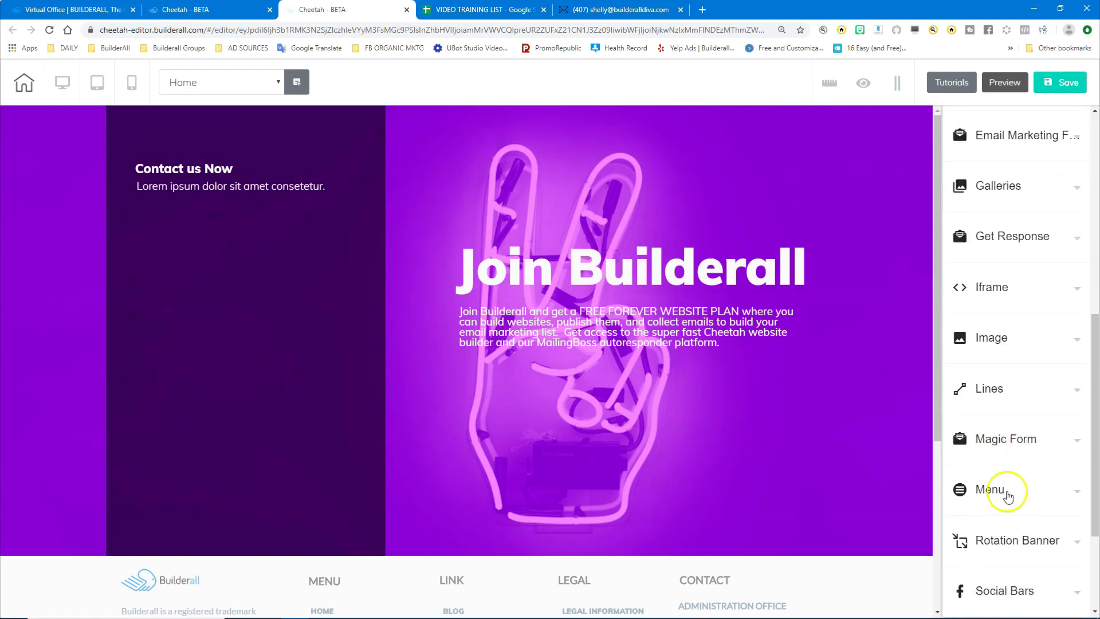
{"action": "left_click", "coordinate": [995, 438]}
{"action": "left_click_drag", "start_coordinate": [996, 505], "coordinate": [262, 287]}
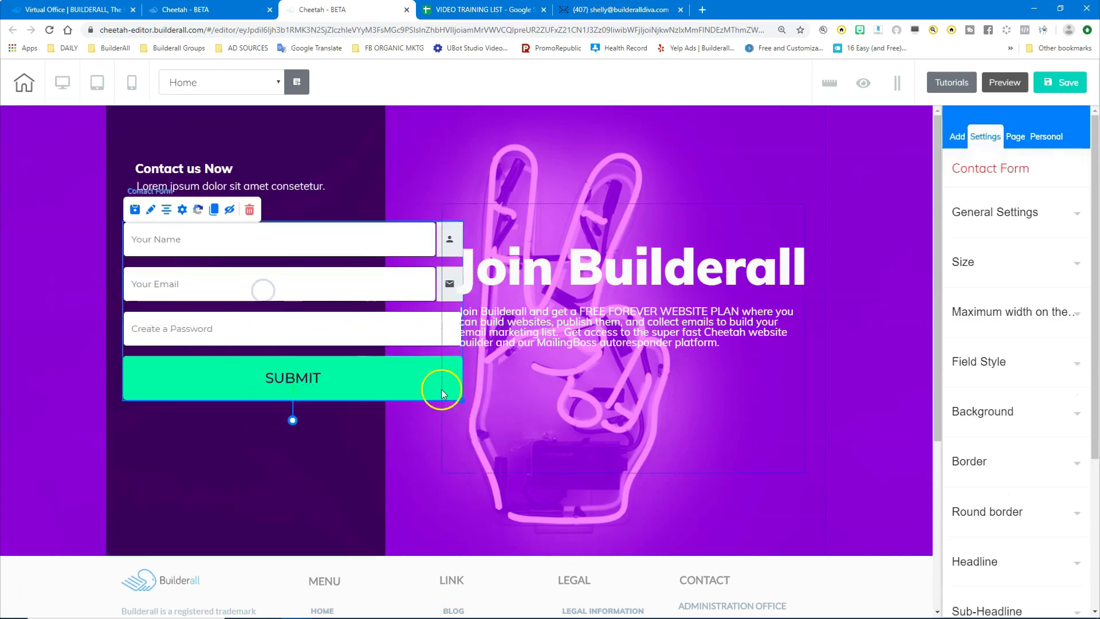
{"action": "left_click_drag", "start_coordinate": [462, 403], "coordinate": [374, 396]}
Step: Move the box containing the "Join Builderall" headline and paragraph closer to the form column
{"action": "left_click", "coordinate": [456, 391]}
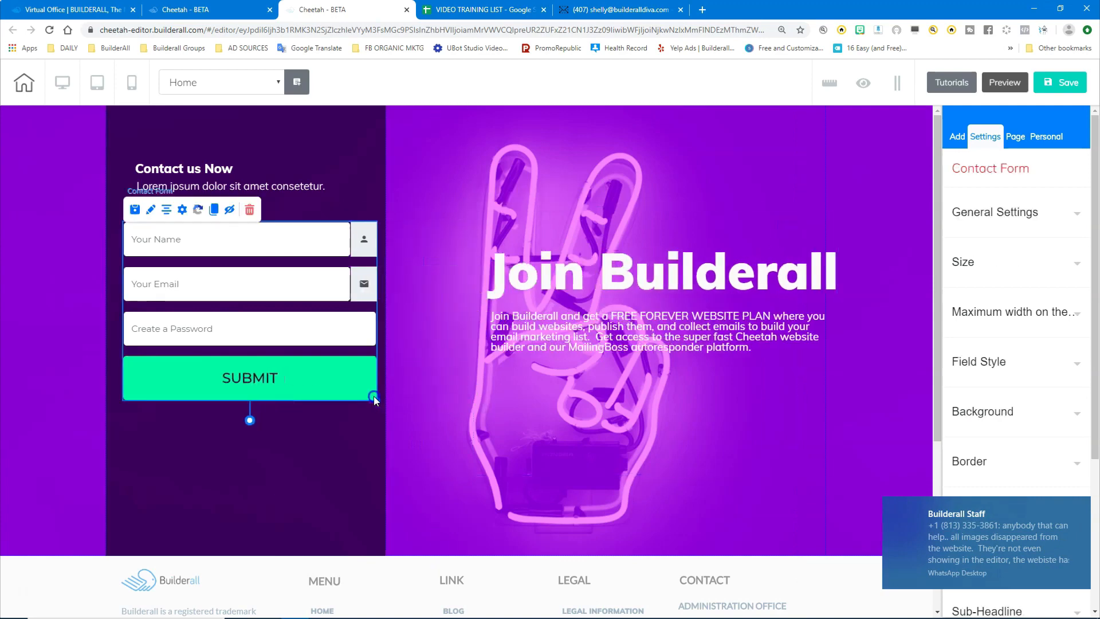
{"action": "left_click_drag", "start_coordinate": [588, 216], "coordinate": [535, 204]}
{"action": "left_click", "coordinate": [441, 335]}
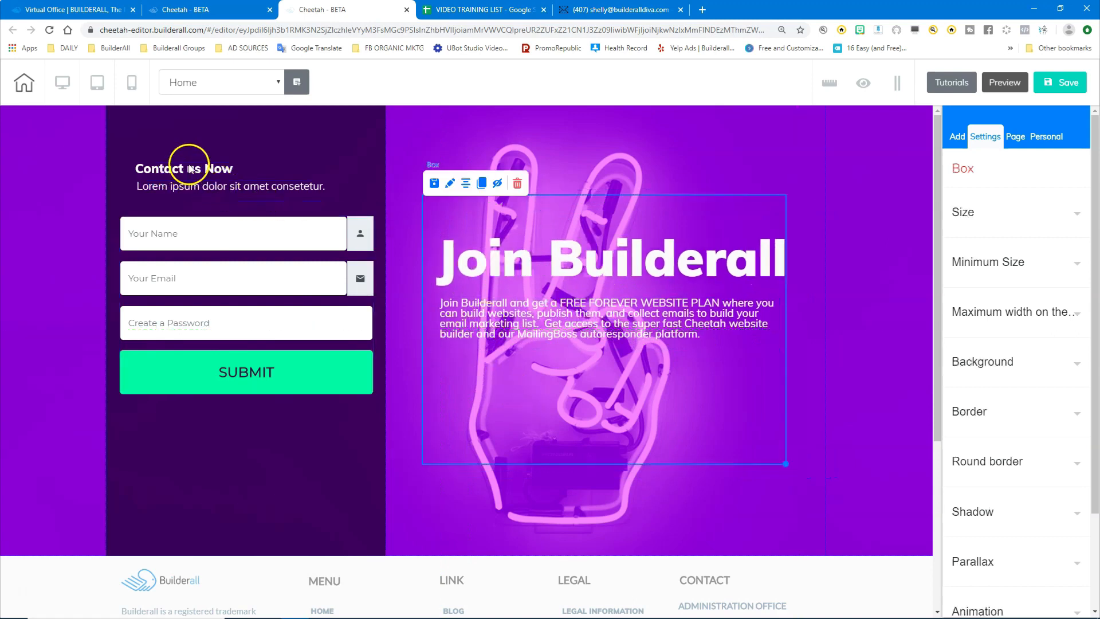
Step: Change the form's heading to "Join Builderall for FREE Today" and its subtext to "Get your website built and working for you!"
{"action": "left_click", "coordinate": [185, 169]}
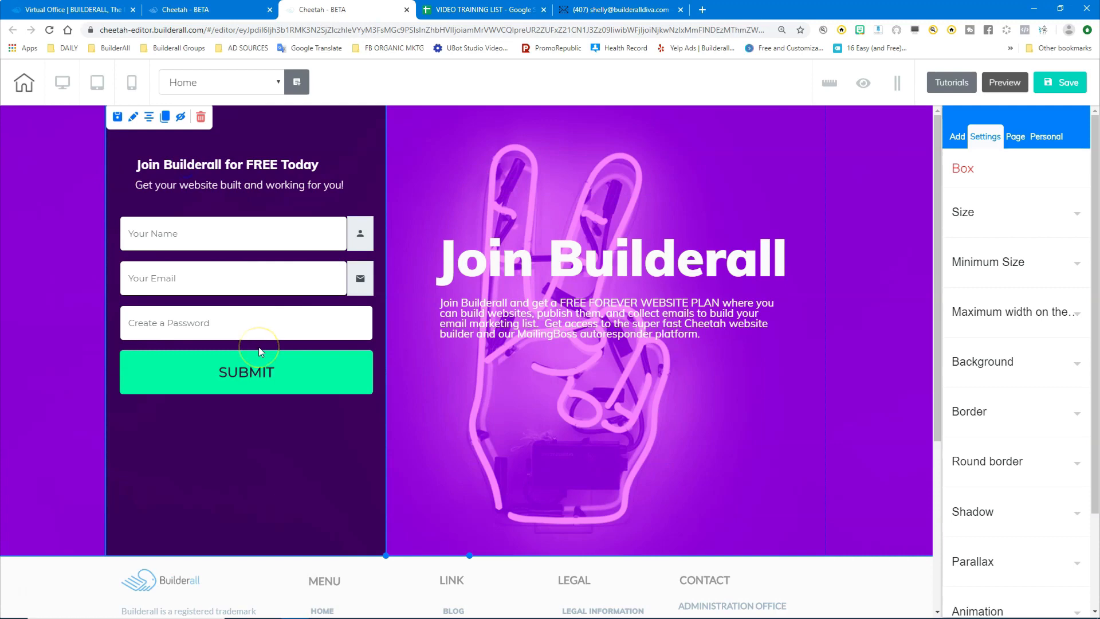
{"action": "left_click", "coordinate": [267, 316]}
Step: Review the page down to its footer, save it and publish the site
{"action": "scroll", "coordinate": [514, 397], "scroll_direction": "down", "scroll_amount": 5}
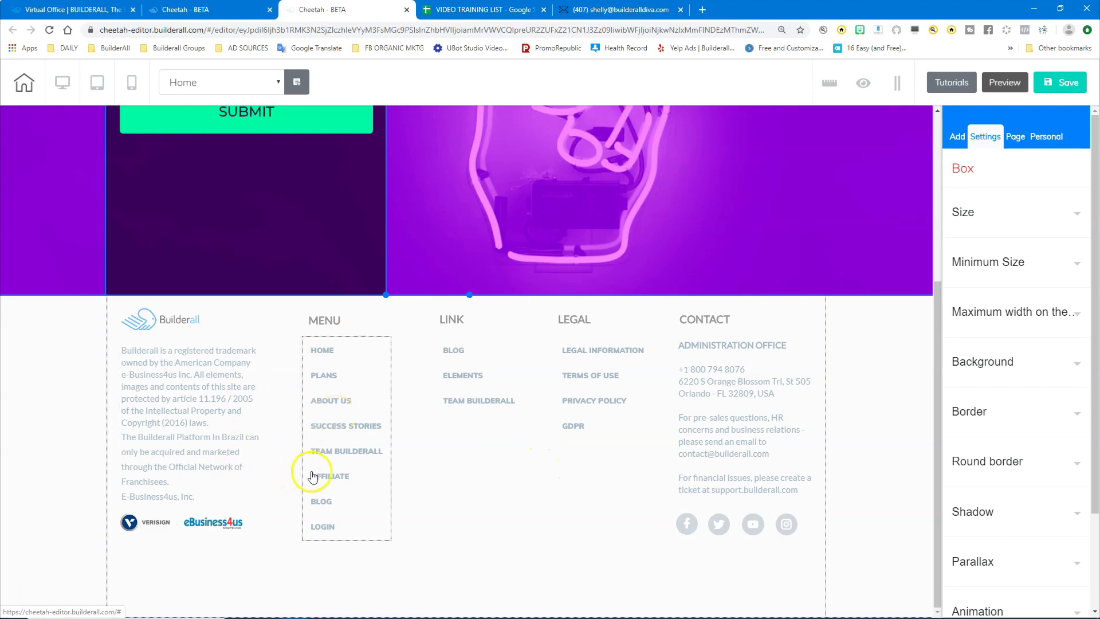
{"action": "scroll", "coordinate": [298, 474], "scroll_direction": "up", "scroll_amount": 5}
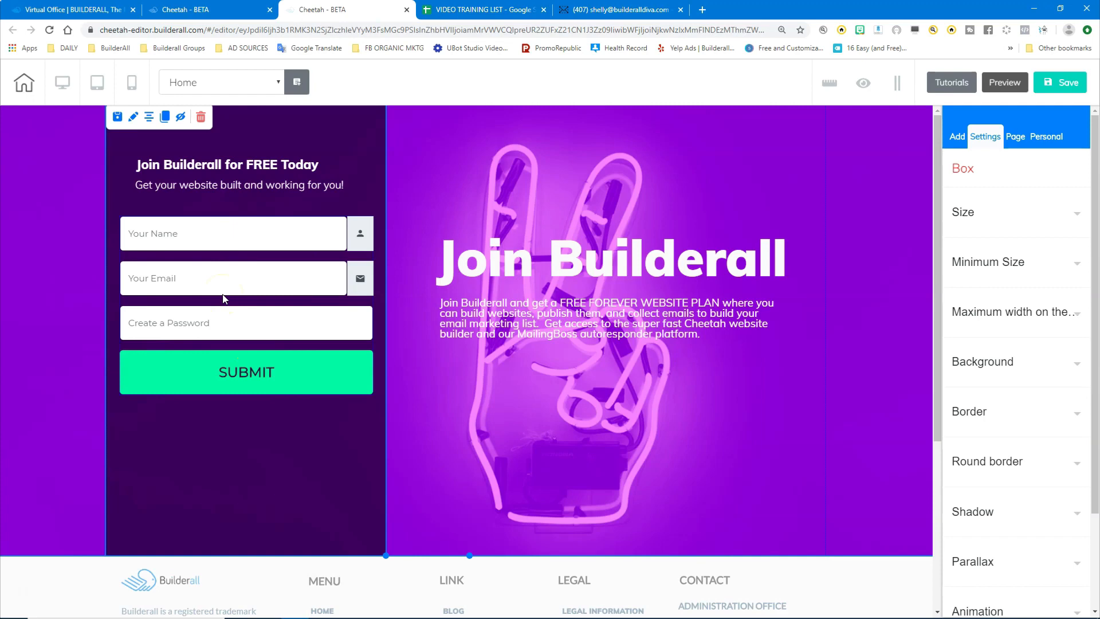
{"action": "left_click", "coordinate": [1061, 82]}
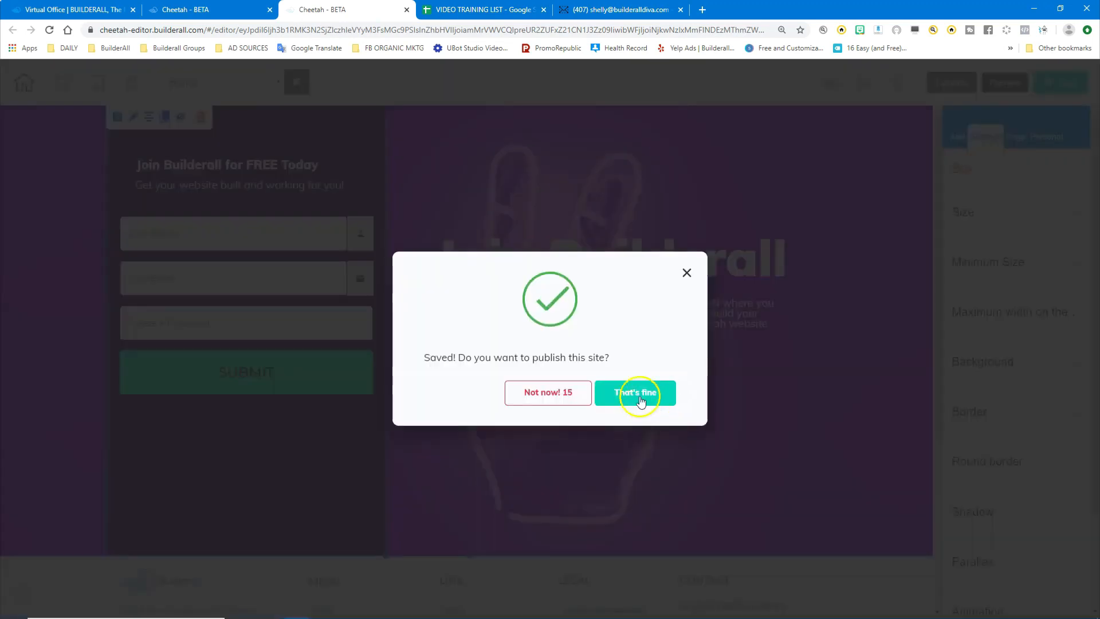
{"action": "left_click", "coordinate": [634, 393]}
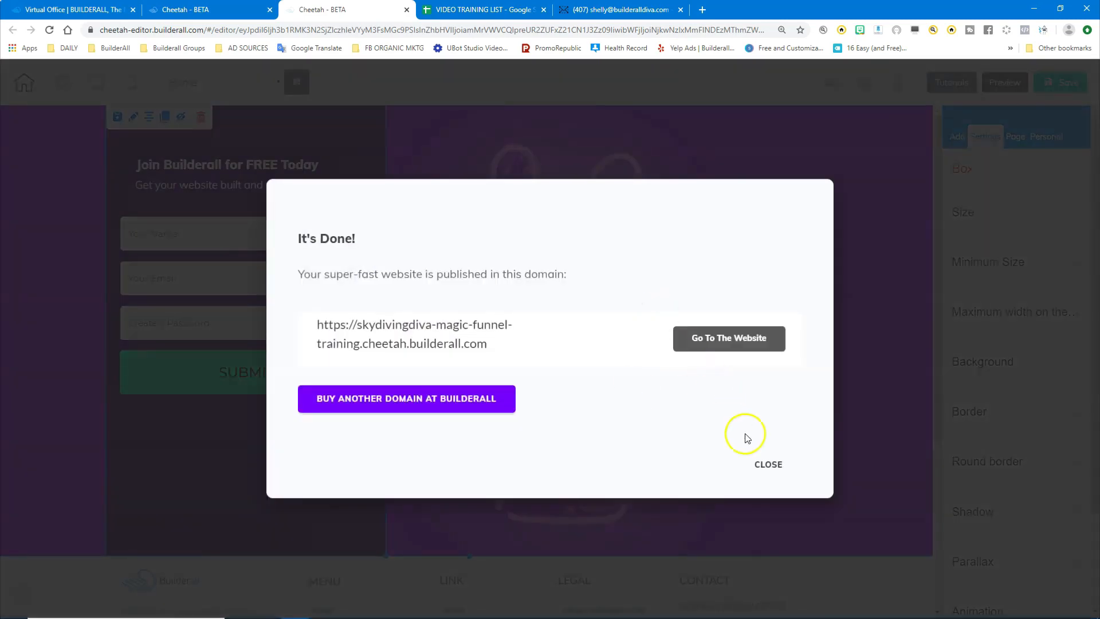
{"action": "left_click", "coordinate": [773, 465]}
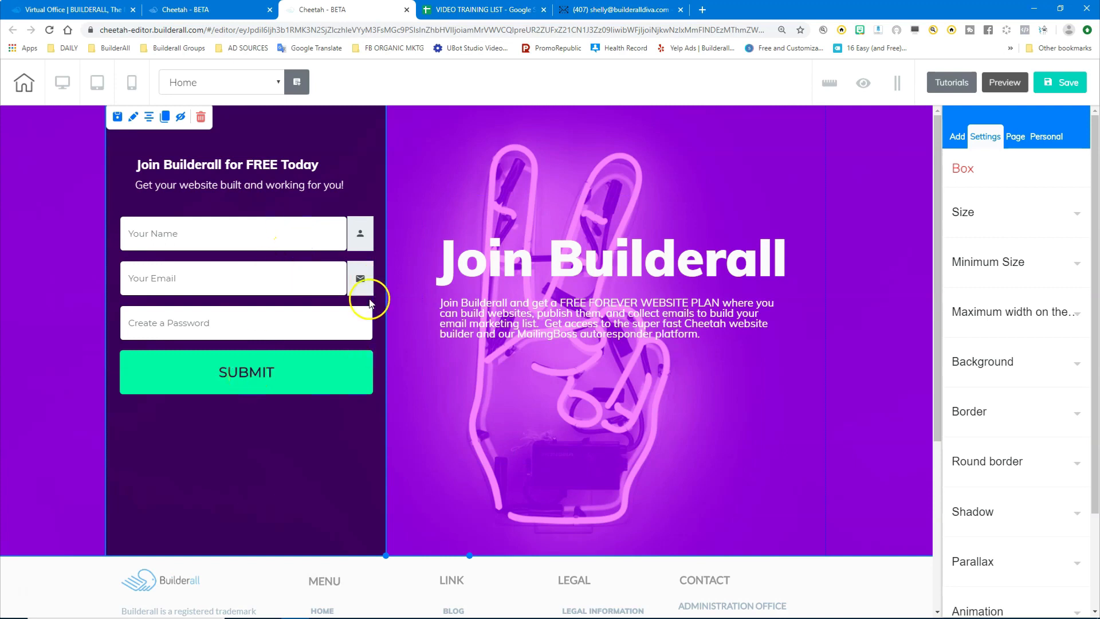
Step: Duplicate the HOME page of the Magic Funnel Training site and open the home-copy page for editing
{"action": "left_click", "coordinate": [199, 7]}
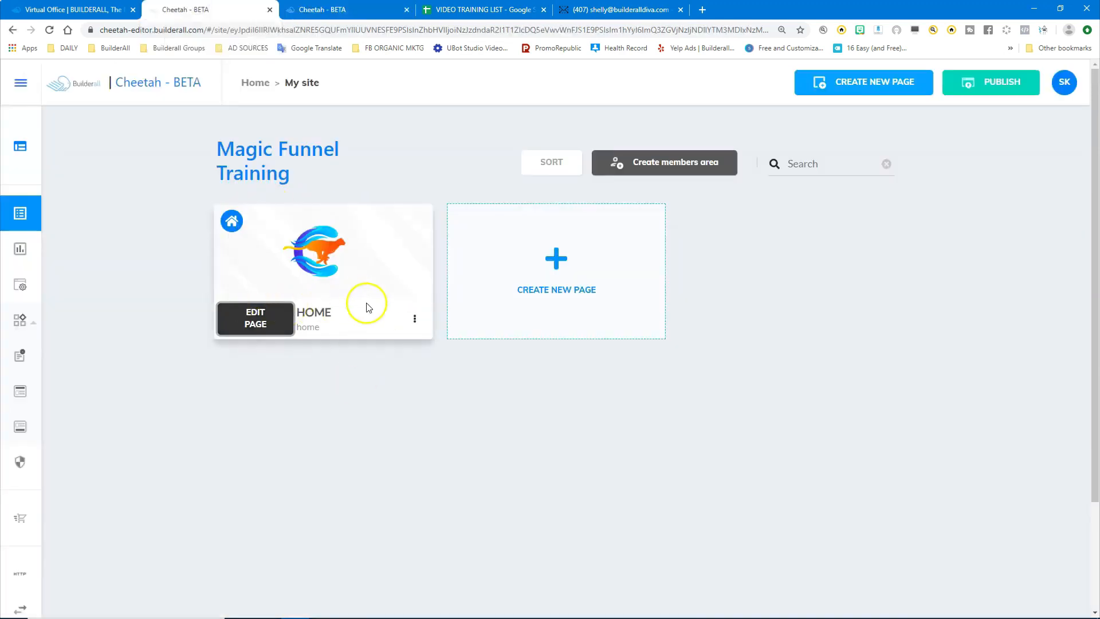
{"action": "left_click", "coordinate": [415, 321]}
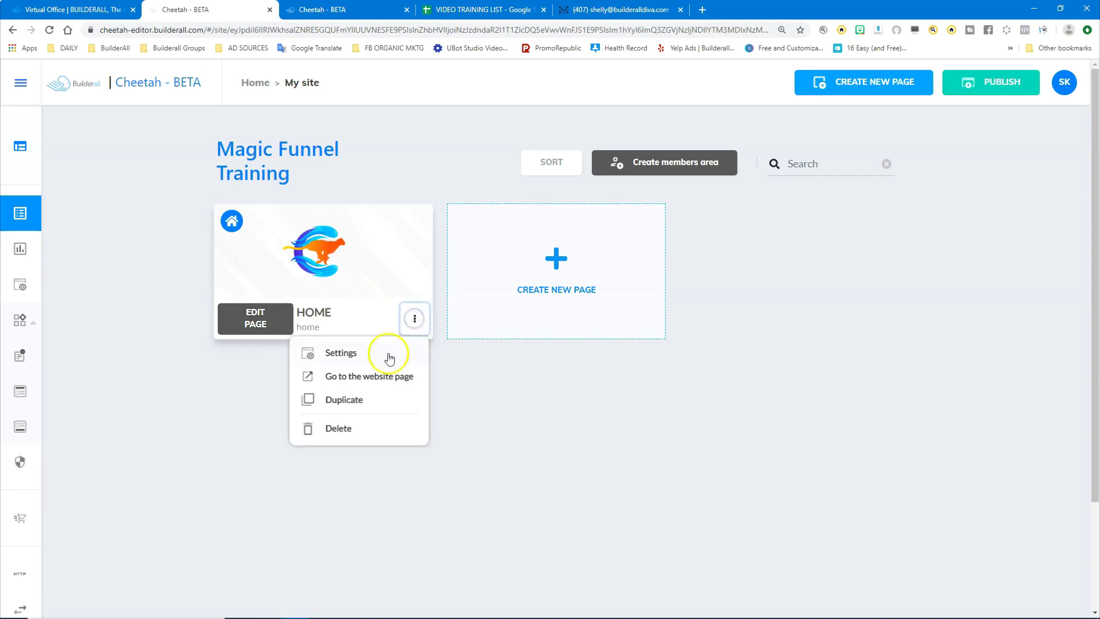
{"action": "left_click", "coordinate": [345, 400]}
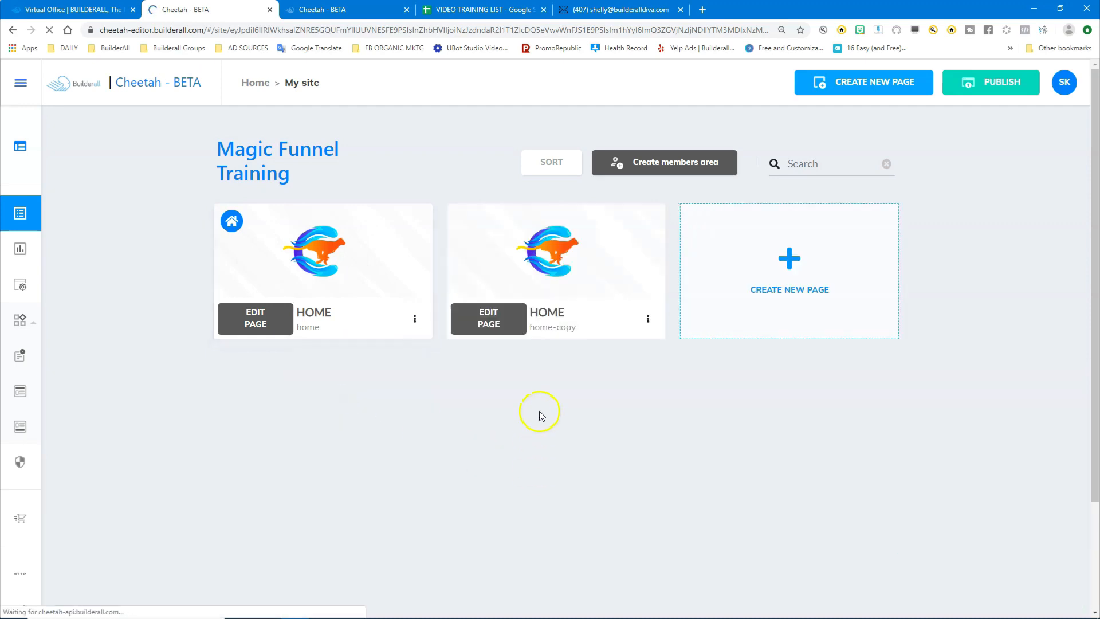
{"action": "left_click", "coordinate": [488, 320]}
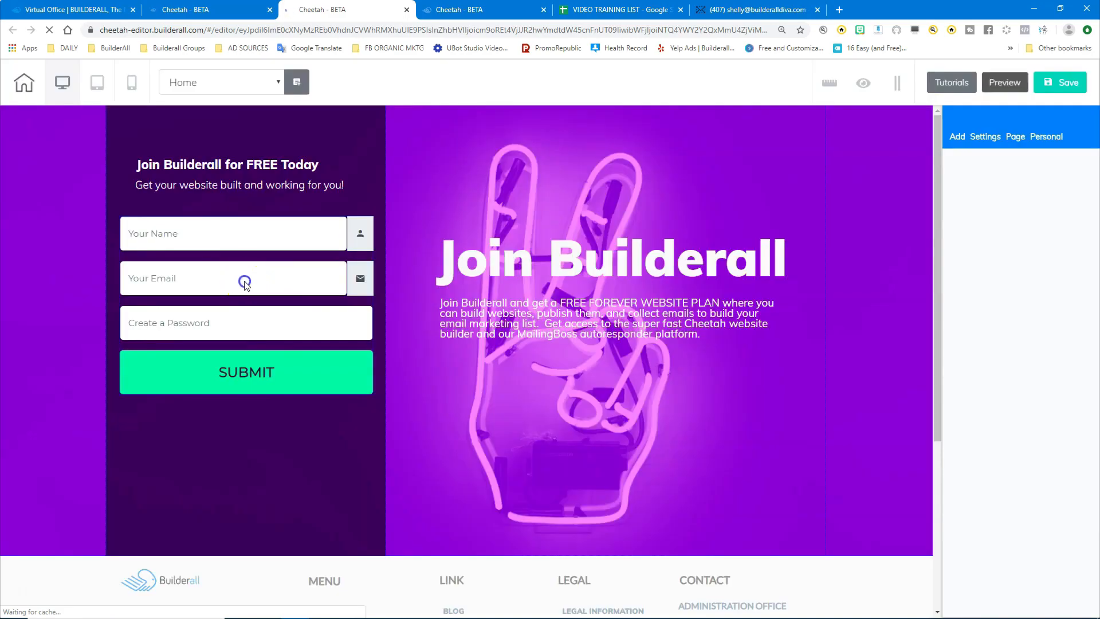
Step: Delete the sign-up form from the dark column of the copied page
{"action": "left_click", "coordinate": [315, 348]}
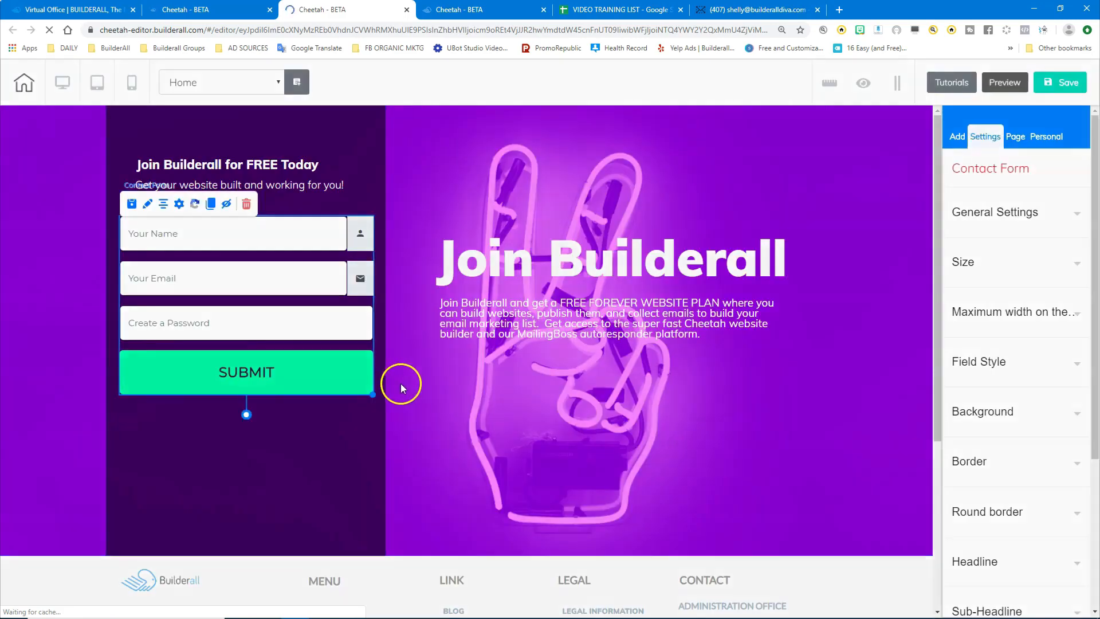
{"action": "key", "text": "Delete"}
{"action": "left_click", "coordinate": [602, 351]}
Step: Move the "Join Builderall" headline into the dark column and change its text to "Congratulations!"
{"action": "left_click_drag", "start_coordinate": [596, 275], "coordinate": [290, 277]}
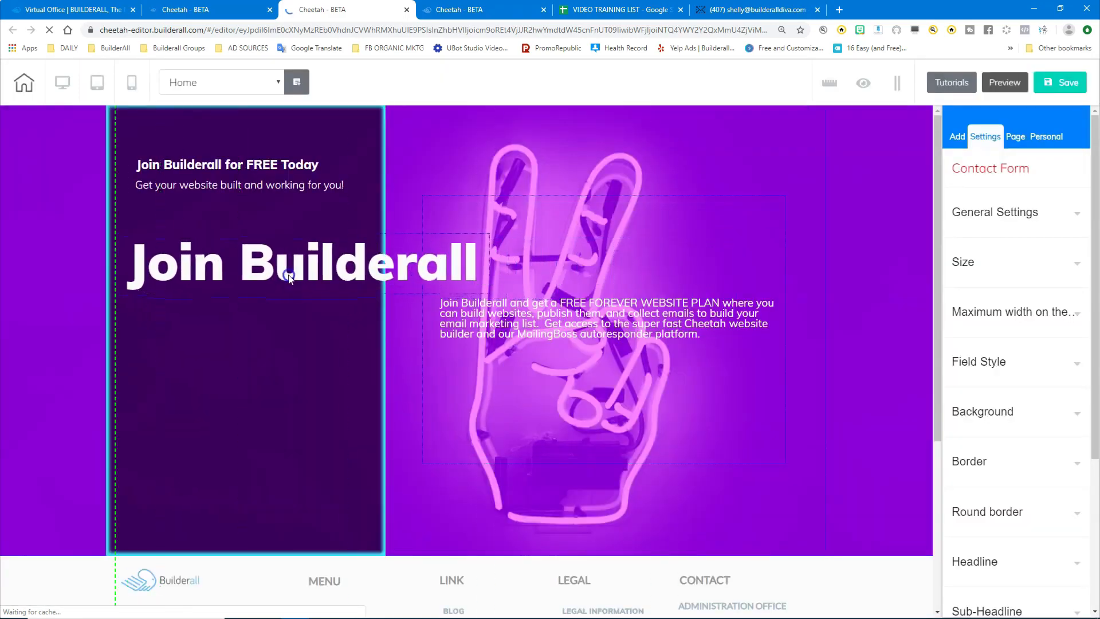
{"action": "left_click", "coordinate": [290, 278]}
{"action": "left_click", "coordinate": [328, 259]}
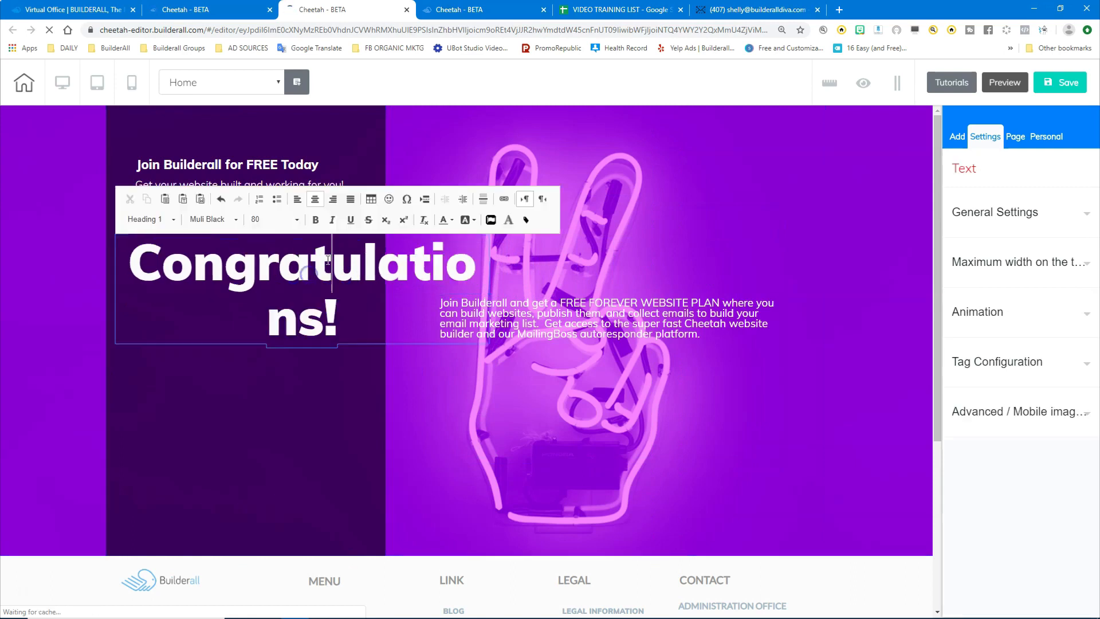
Step: Reduce the "Congratulations!" font size so it fits on one line and move it up within the dark column
{"action": "triple_click", "coordinate": [328, 259]}
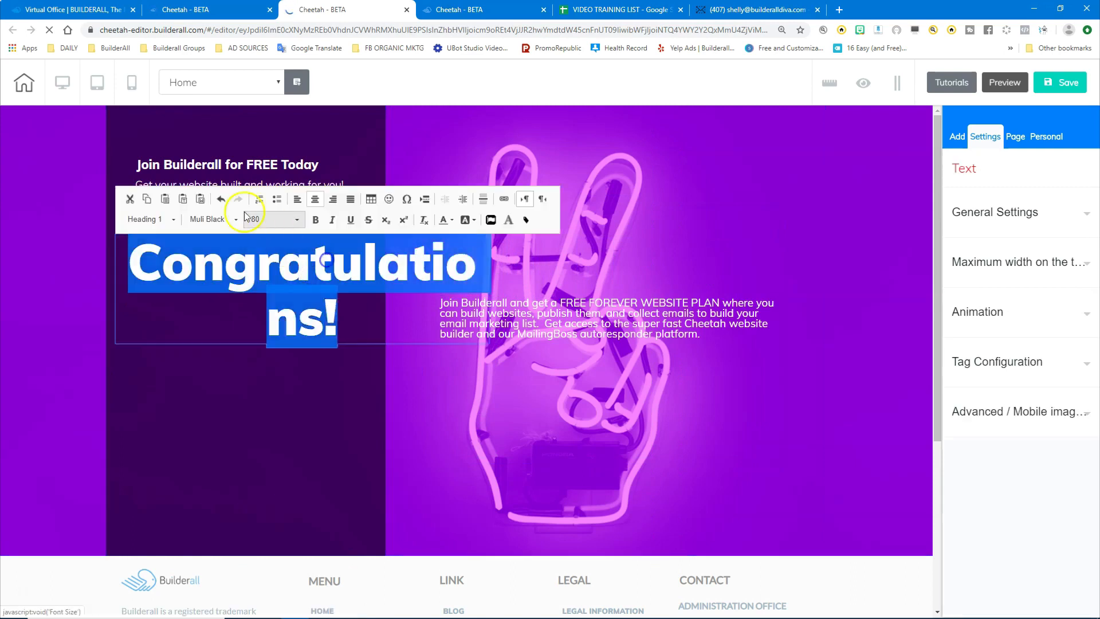
{"action": "left_click", "coordinate": [287, 220]}
{"action": "scroll", "coordinate": [279, 305], "scroll_direction": "down", "scroll_amount": 1}
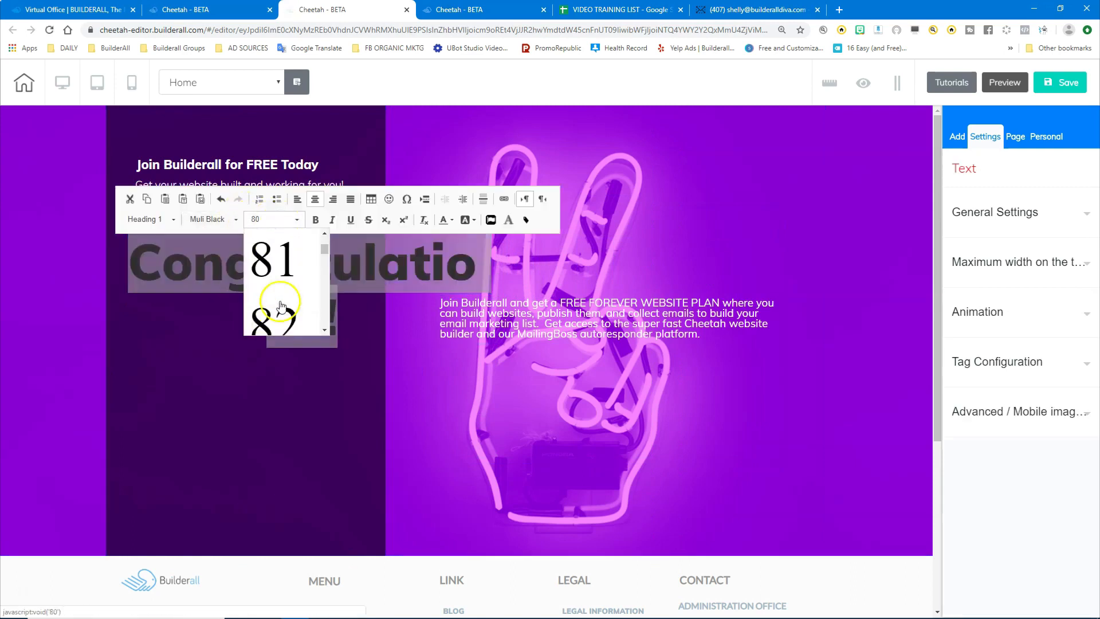
{"action": "scroll", "coordinate": [280, 298], "scroll_direction": "up", "scroll_amount": 12}
{"action": "scroll", "coordinate": [277, 289], "scroll_direction": "up", "scroll_amount": 7}
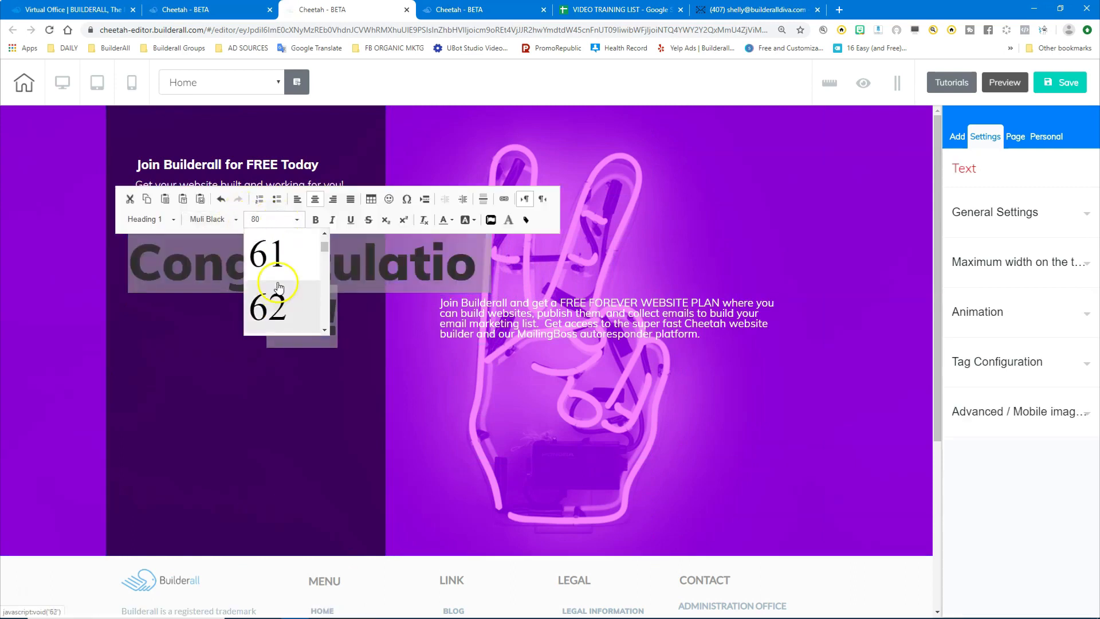
{"action": "left_click", "coordinate": [274, 261]}
{"action": "left_click", "coordinate": [231, 257]}
{"action": "left_click_drag", "start_coordinate": [289, 272], "coordinate": [235, 220]}
Step: Delete the "Join Builderall for FREE Today" heading and its subtext, and move "Congratulations!" up into their place
{"action": "left_click", "coordinate": [267, 177]}
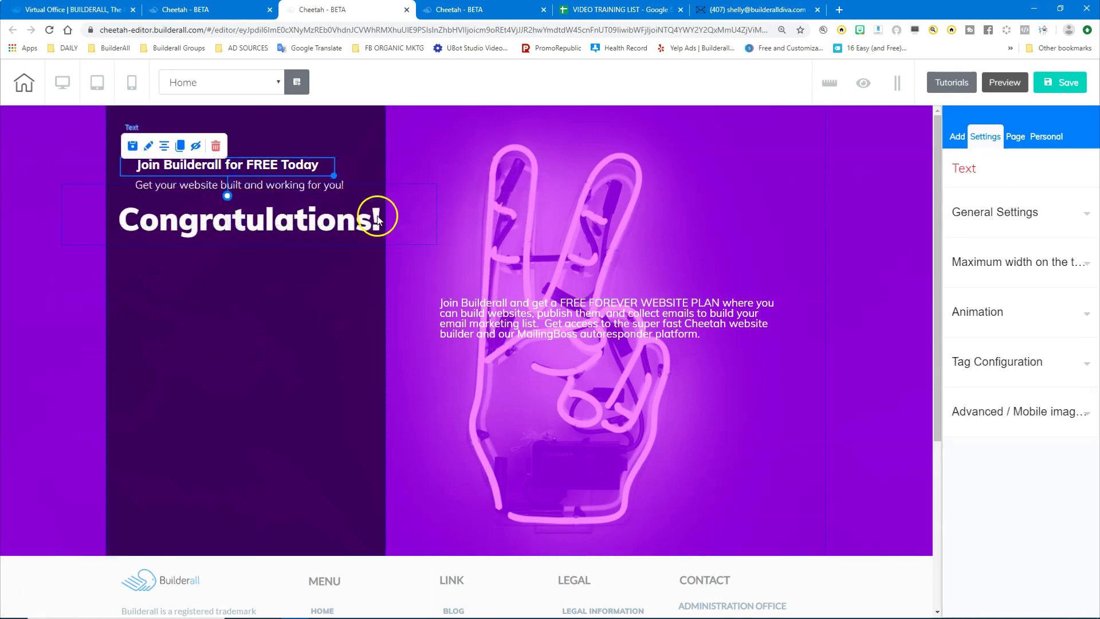
{"action": "key", "text": "Delete"}
{"action": "left_click", "coordinate": [608, 352]}
{"action": "left_click_drag", "start_coordinate": [218, 177], "coordinate": [217, 161]}
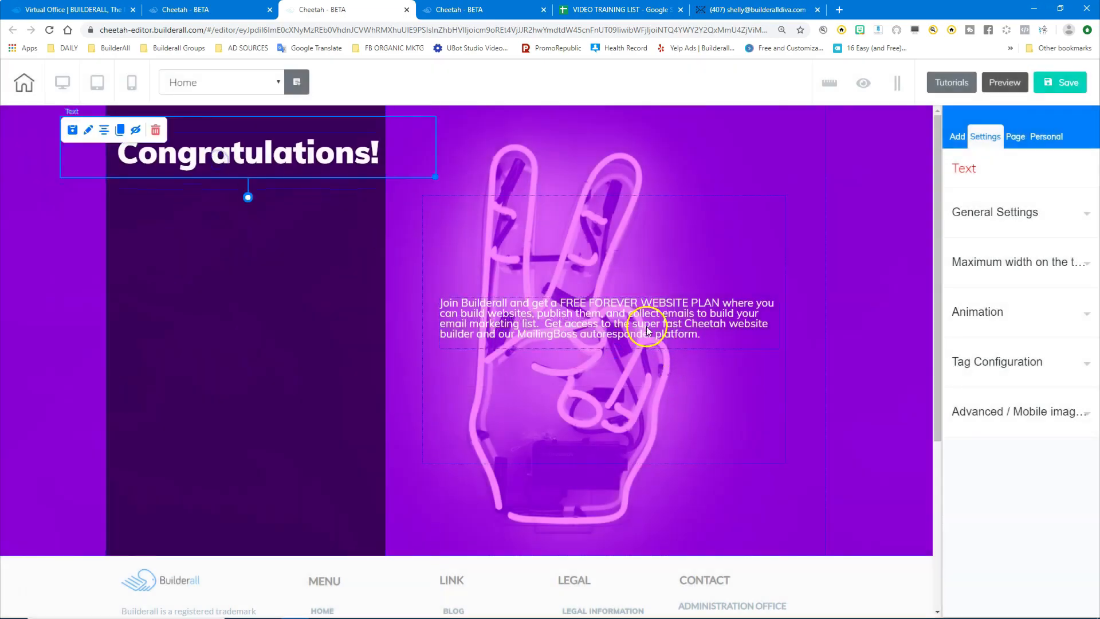
Step: Duplicate the description paragraph, place the copy beneath "Congratulations!" and replace its text with "Welcome to Builderall!"
{"action": "left_click", "coordinate": [631, 316]}
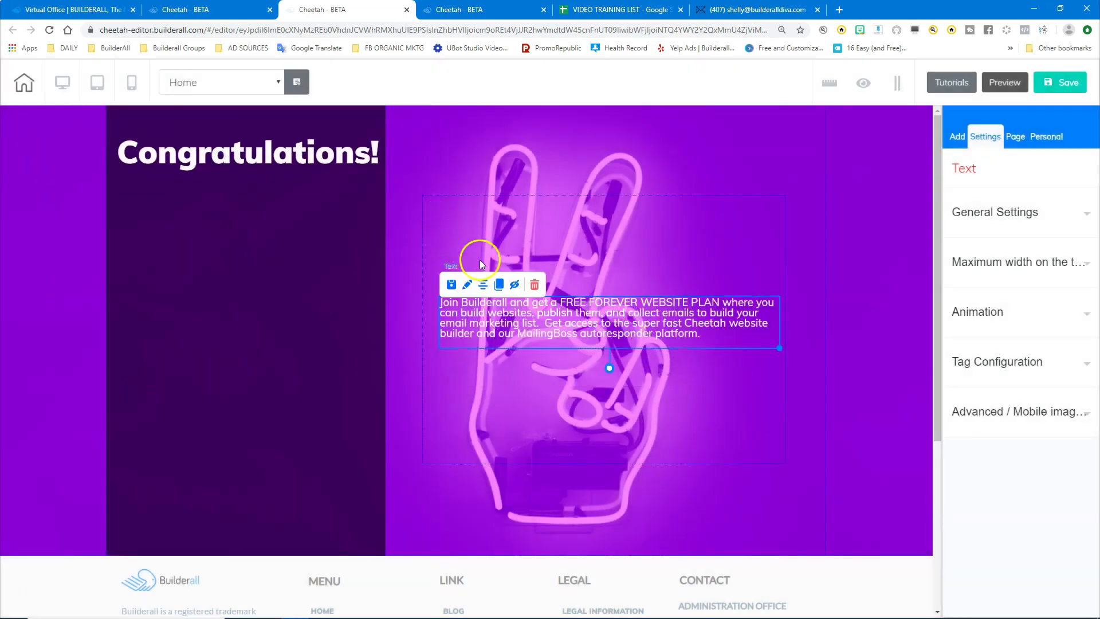
{"action": "left_click", "coordinate": [498, 285]}
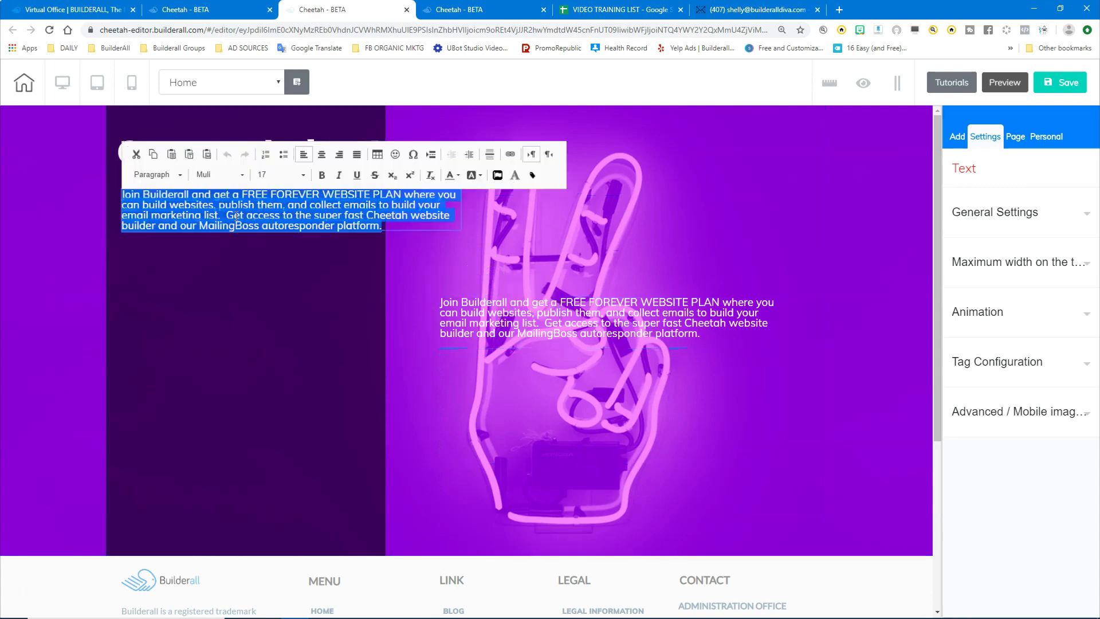
{"action": "type", "text": "Welcome to Builderall!"}
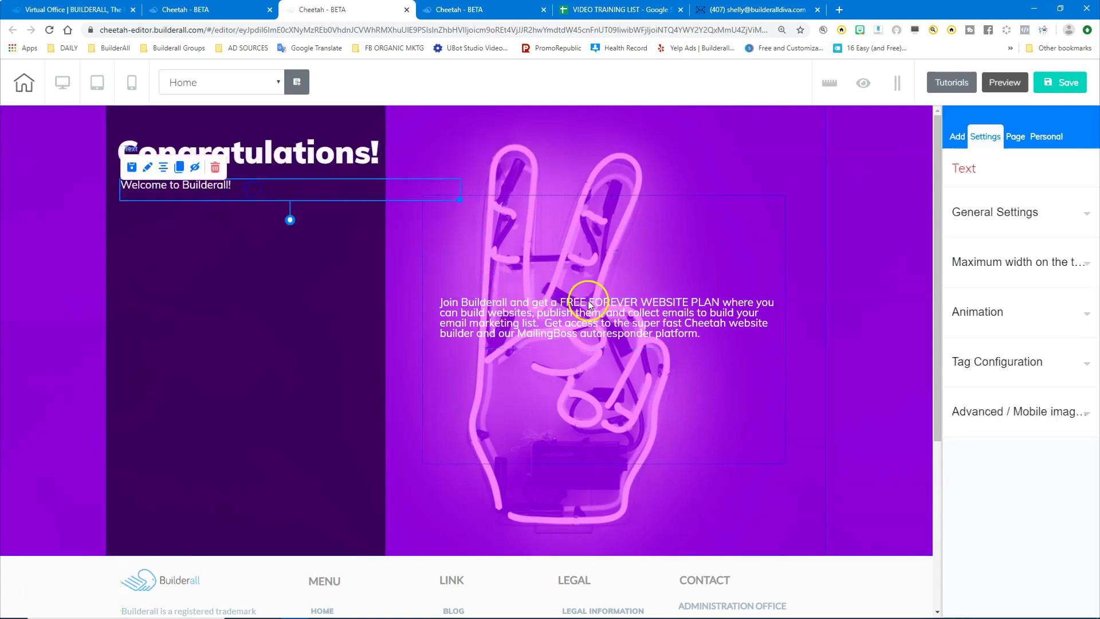
Step: Move the original paragraph up and replace it with "Here are some instructions on your next step to building an amazing site with Builderall:" plus Steps 1 to 4
{"action": "left_click_drag", "start_coordinate": [589, 305], "coordinate": [546, 221]}
{"action": "left_click", "coordinate": [491, 213]}
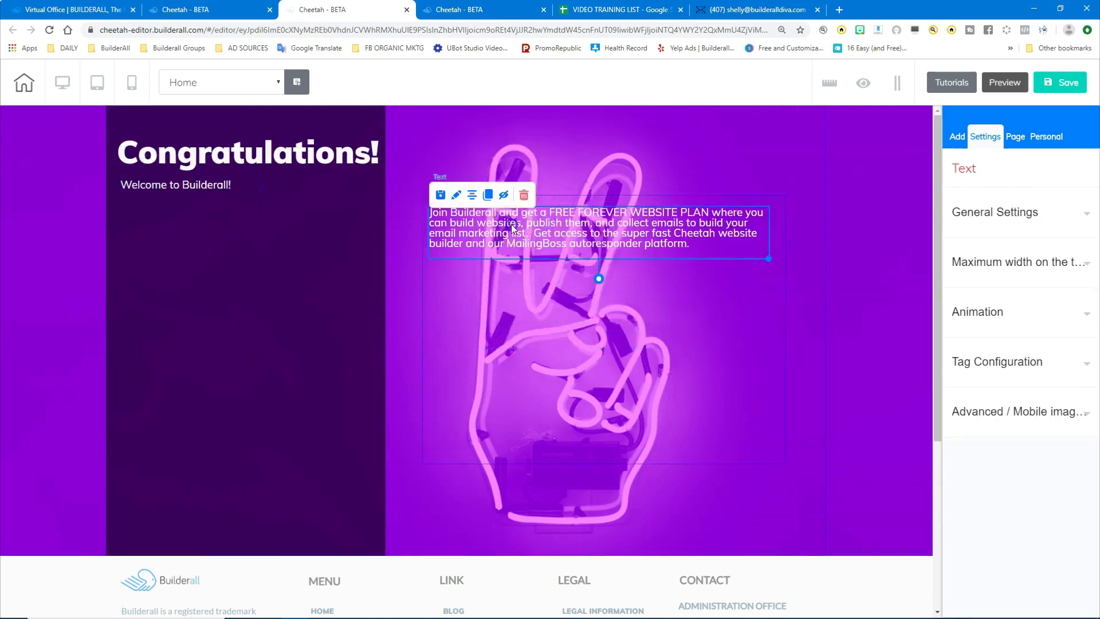
{"action": "double_click", "coordinate": [491, 213]}
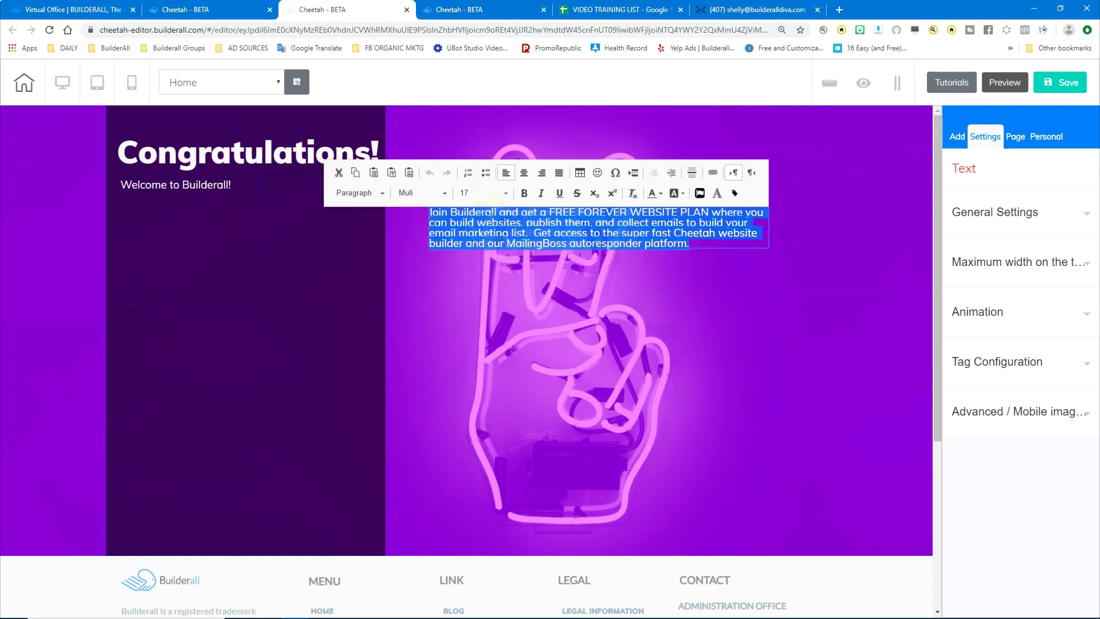
{"action": "type", "text": "Here are some instructions on your next step to building an amazing site with Builderall: Step 1:  Step 2: Step 3: Step 4:"}
Step: Insert blank lines to space out the Step 2, Step 3 and Step 4 lines evenly
{"action": "left_click", "coordinate": [471, 270]}
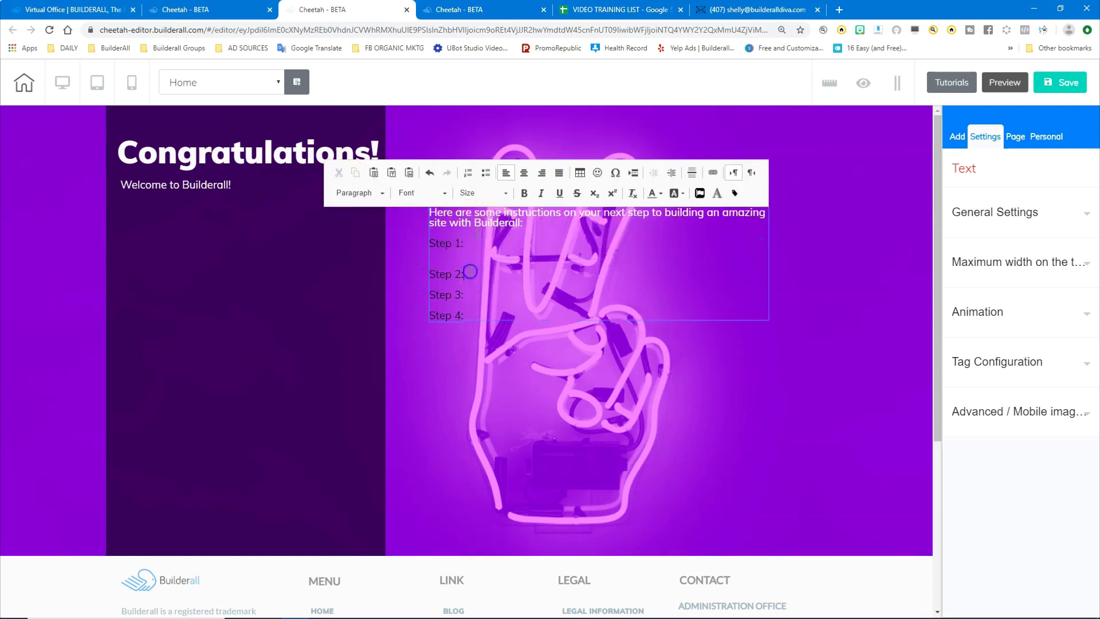
{"action": "key", "text": "Return"}
{"action": "left_click", "coordinate": [462, 306]}
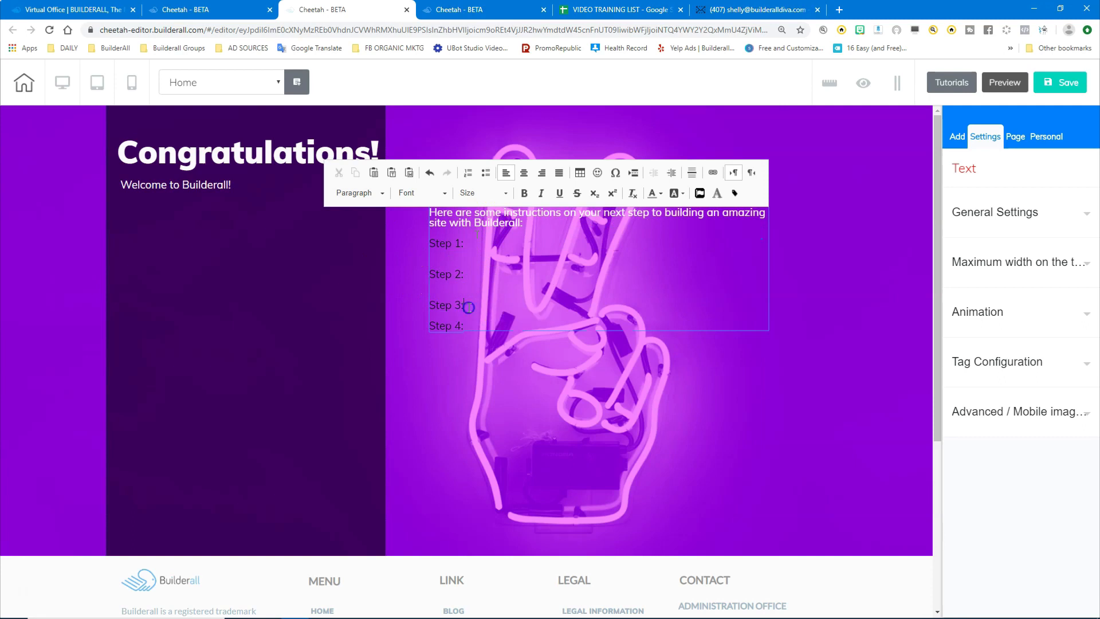
{"action": "key", "text": "Return"}
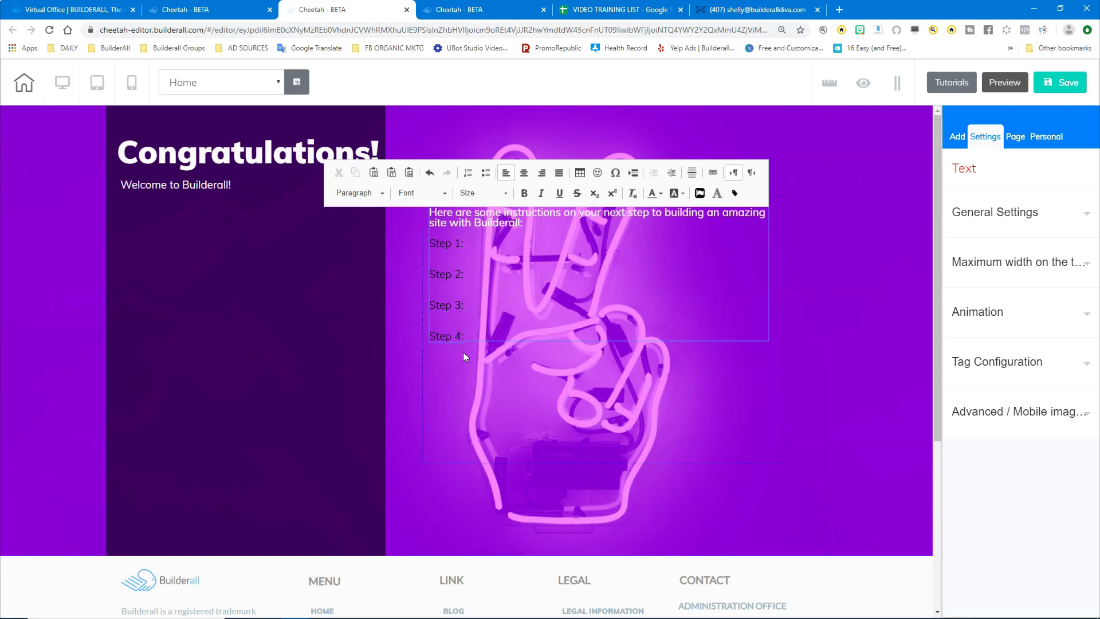
{"action": "left_click", "coordinate": [561, 367]}
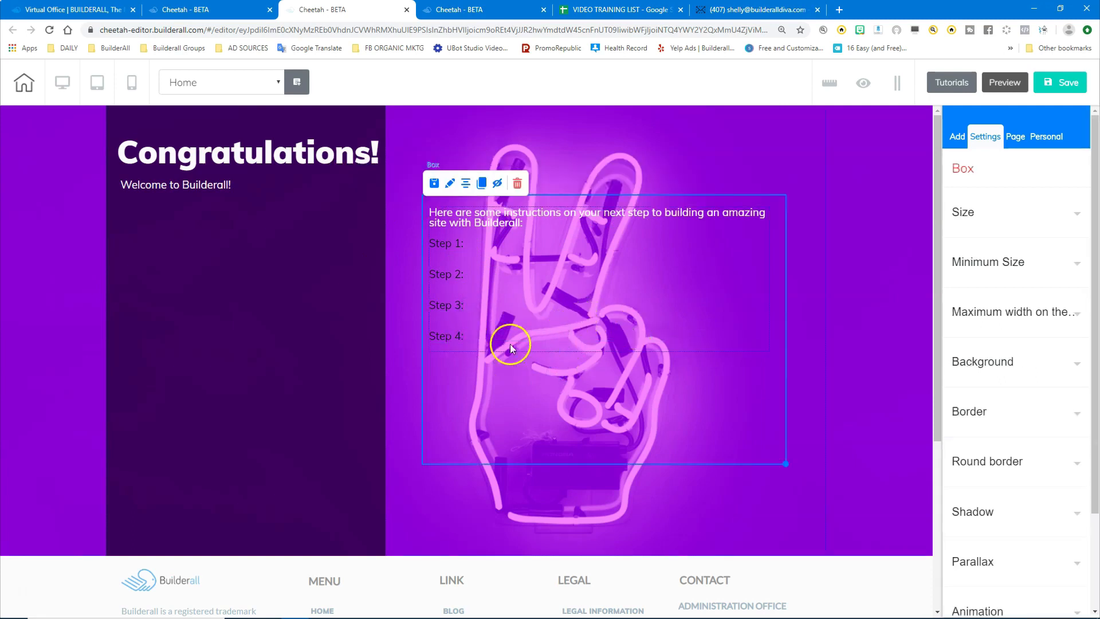
Step: Set the font colour of the whole instructions text, including the step lines, to white
{"action": "left_click", "coordinate": [468, 338]}
{"action": "left_click_drag", "start_coordinate": [466, 337], "coordinate": [444, 204]}
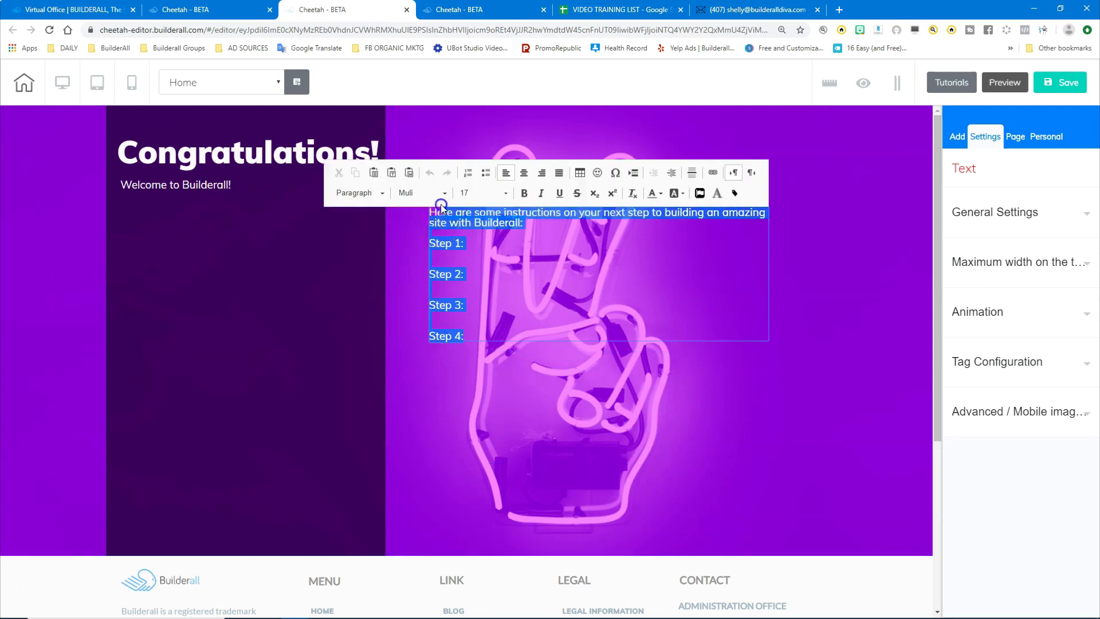
{"action": "left_click", "coordinate": [663, 196]}
{"action": "left_click", "coordinate": [732, 271]}
{"action": "left_click", "coordinate": [651, 404]}
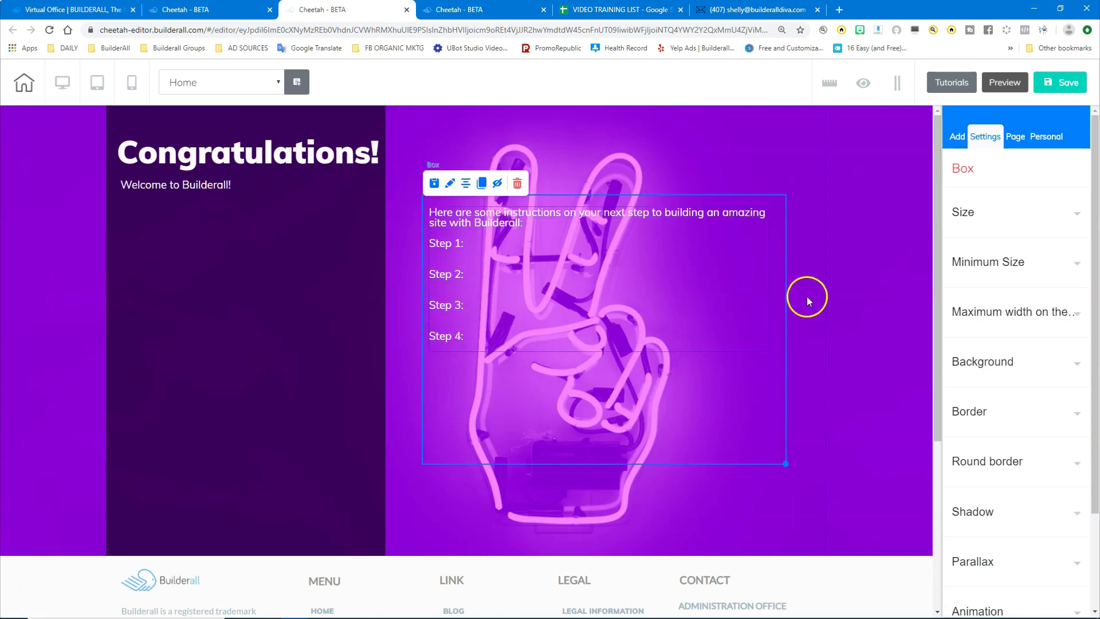
Step: Save the thank-you page, publish the site and dismiss the published-domain dialog
{"action": "left_click", "coordinate": [797, 320]}
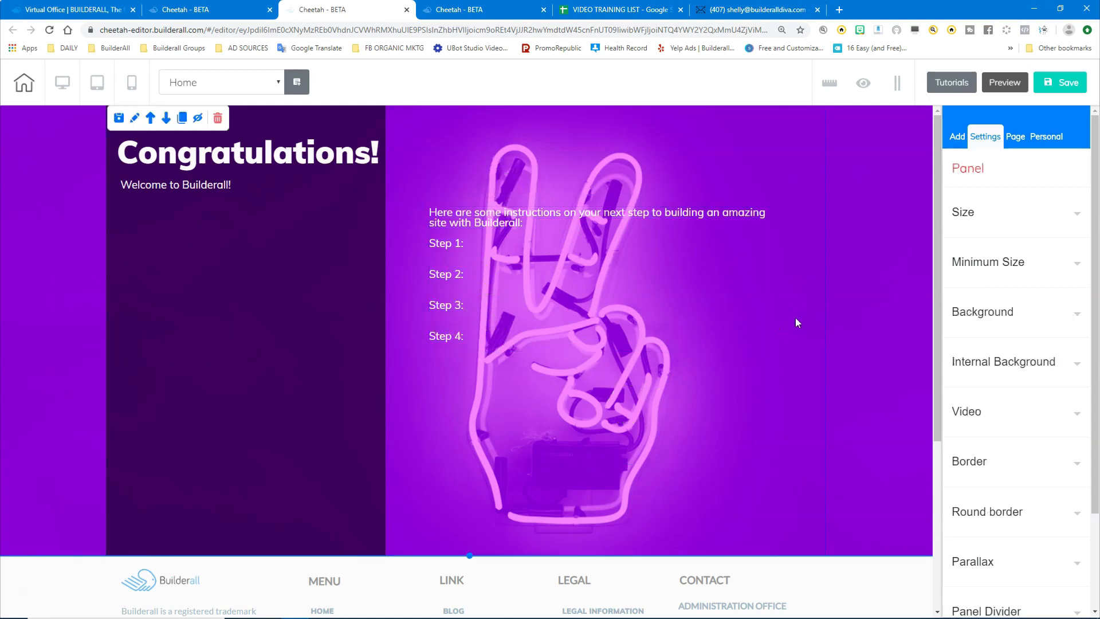
{"action": "left_click", "coordinate": [685, 428]}
{"action": "left_click", "coordinate": [668, 293]}
{"action": "left_click", "coordinate": [1068, 80]}
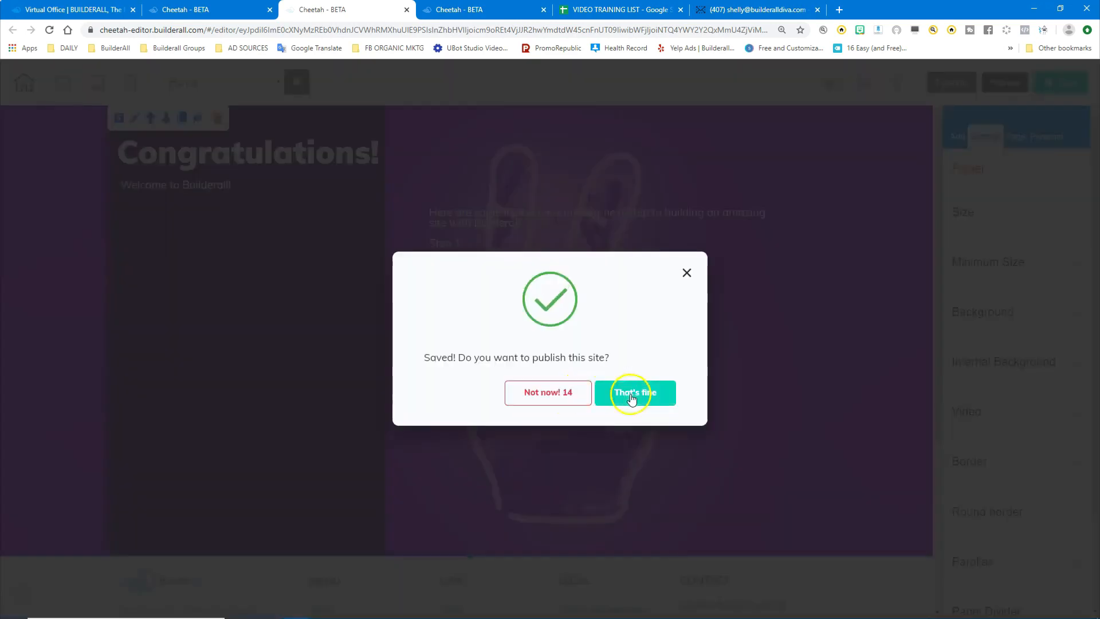
{"action": "left_click", "coordinate": [631, 393]}
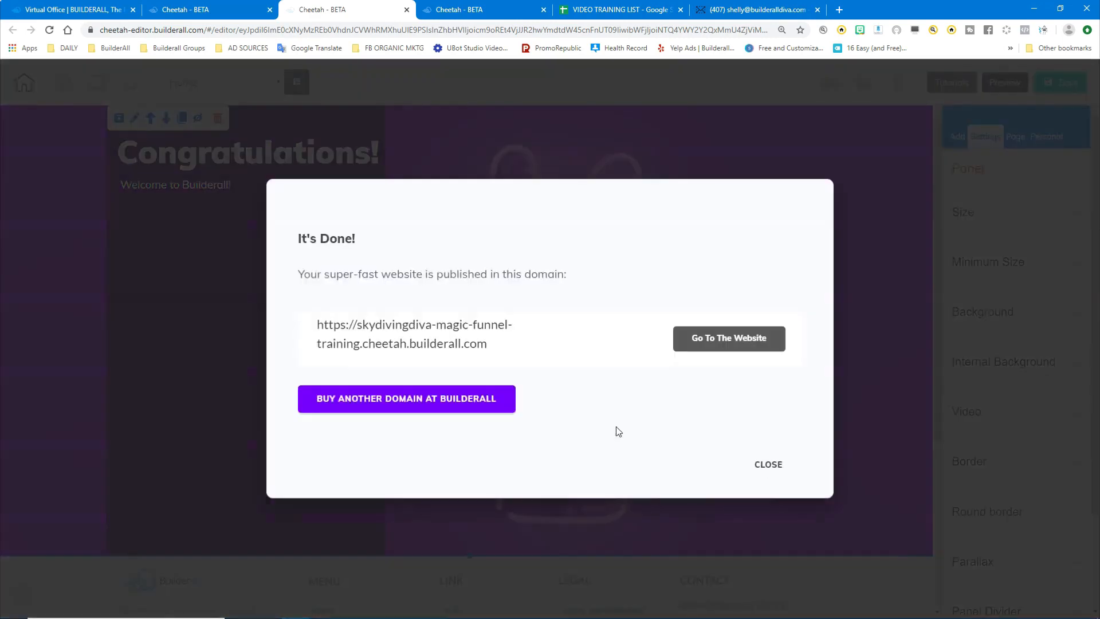
{"action": "left_click", "coordinate": [764, 464]}
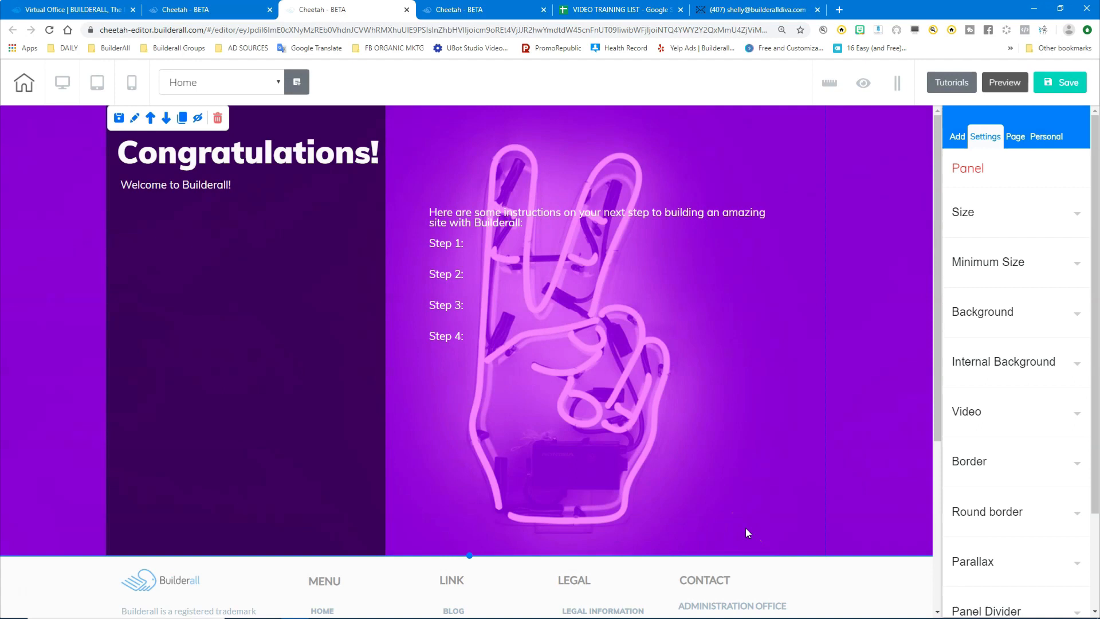
Step: Open the published home-copy page from the site's page list and copy its URL
{"action": "left_click", "coordinate": [206, 8]}
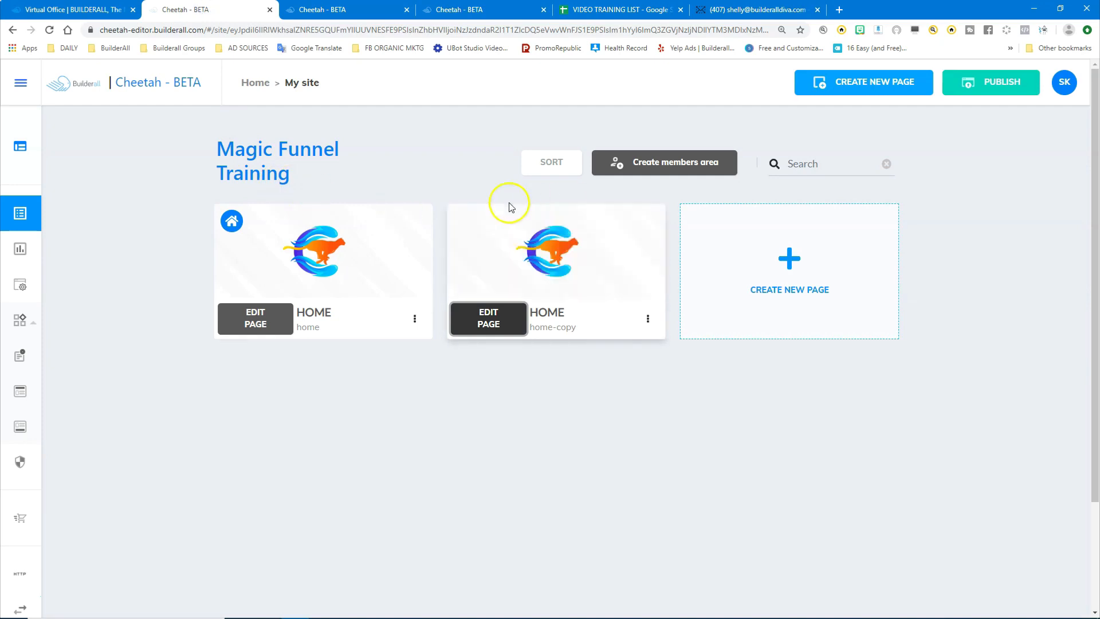
{"action": "left_click", "coordinate": [647, 319]}
{"action": "left_click", "coordinate": [628, 375]}
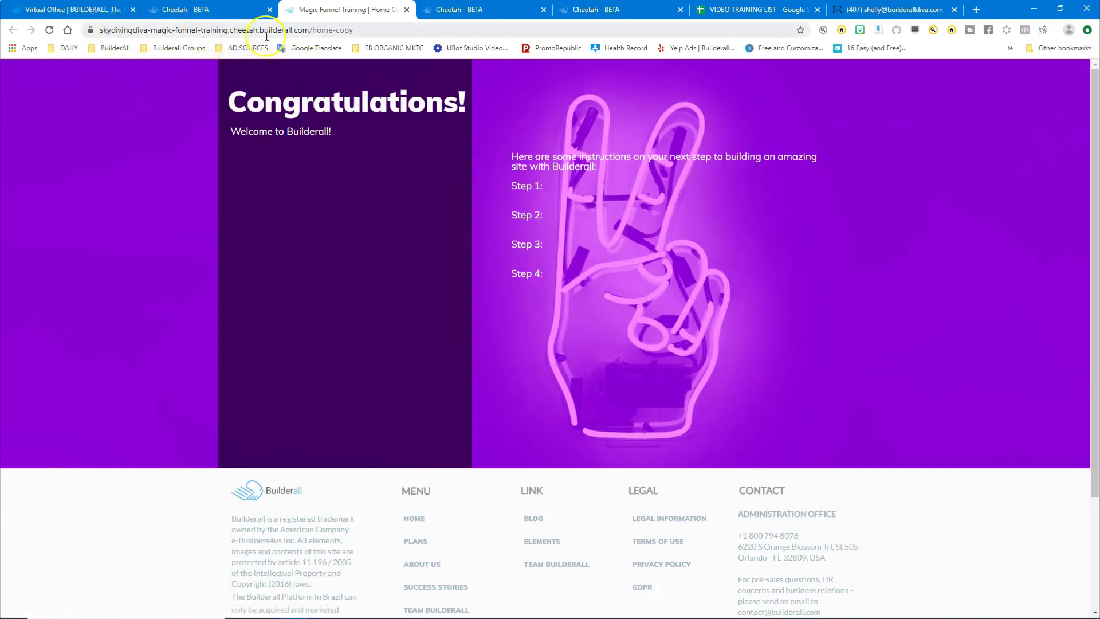
{"action": "left_click", "coordinate": [367, 29]}
{"action": "key", "text": "ctrl+c"}
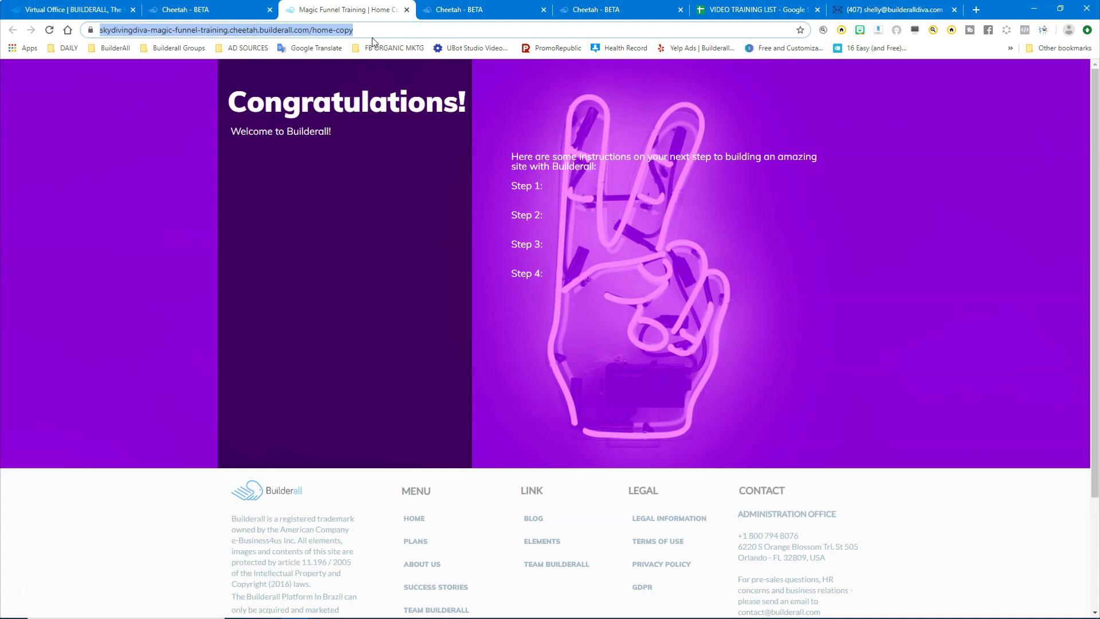
Step: In the sign-up page editor, set the form's hidden taginternals field to the default value MAGICLEADS and save the form fields
{"action": "left_click", "coordinate": [633, 11]}
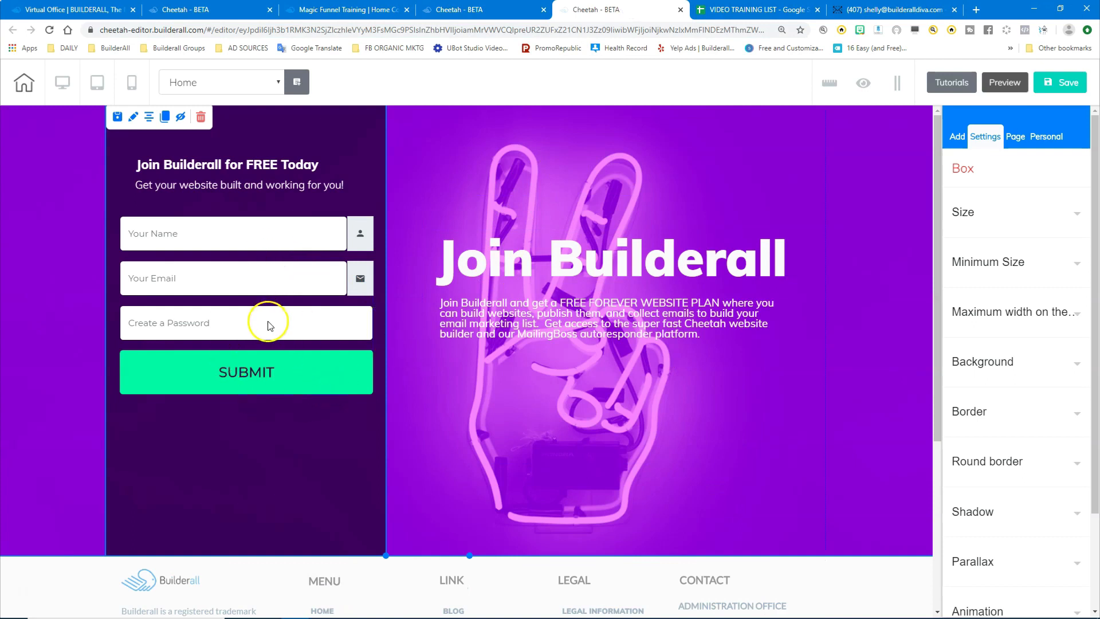
{"action": "left_click", "coordinate": [222, 287]}
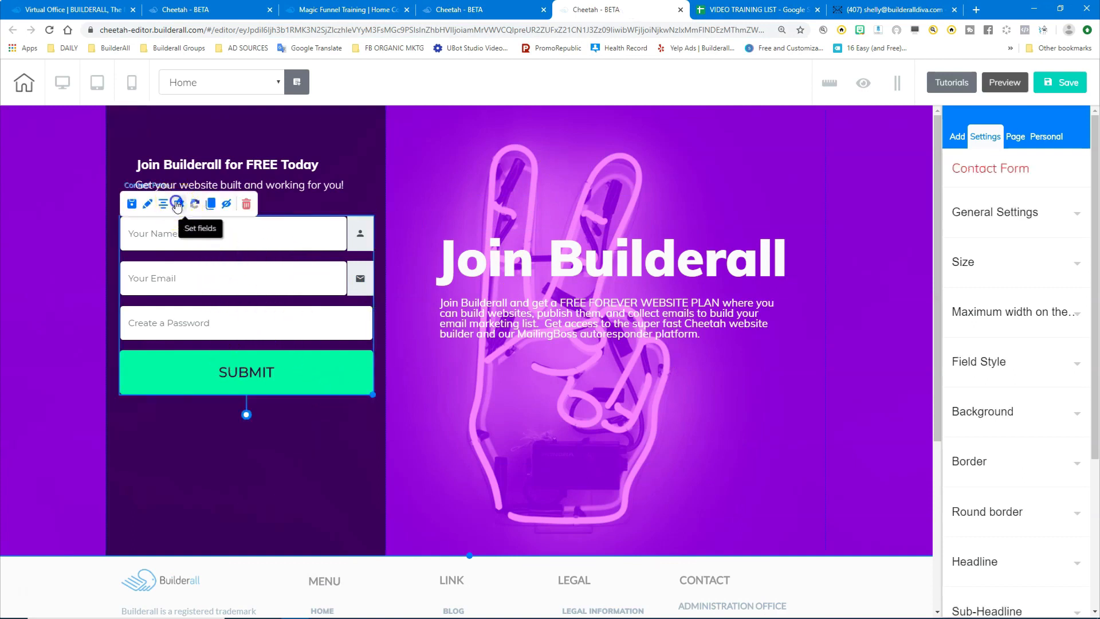
{"action": "left_click", "coordinate": [177, 204]}
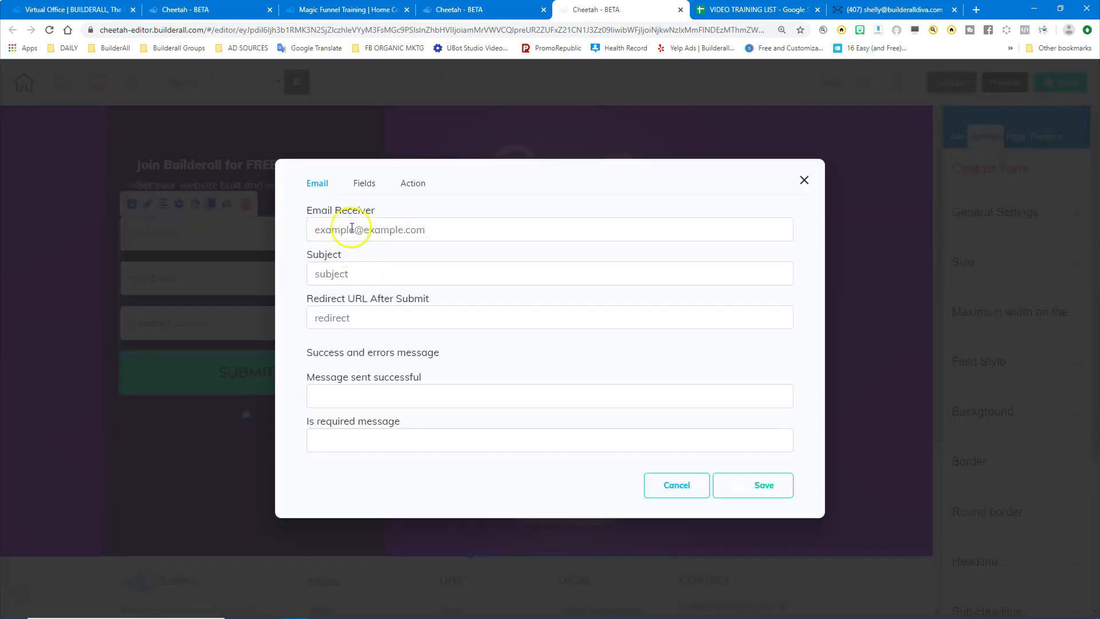
{"action": "left_click", "coordinate": [366, 184]}
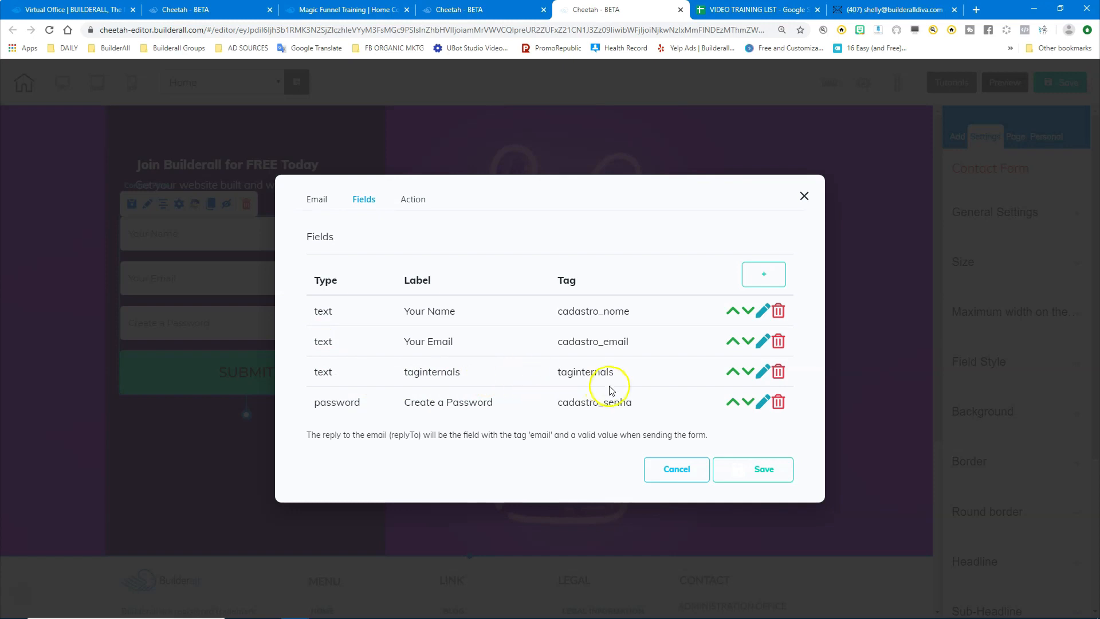
{"action": "left_click", "coordinate": [762, 373]}
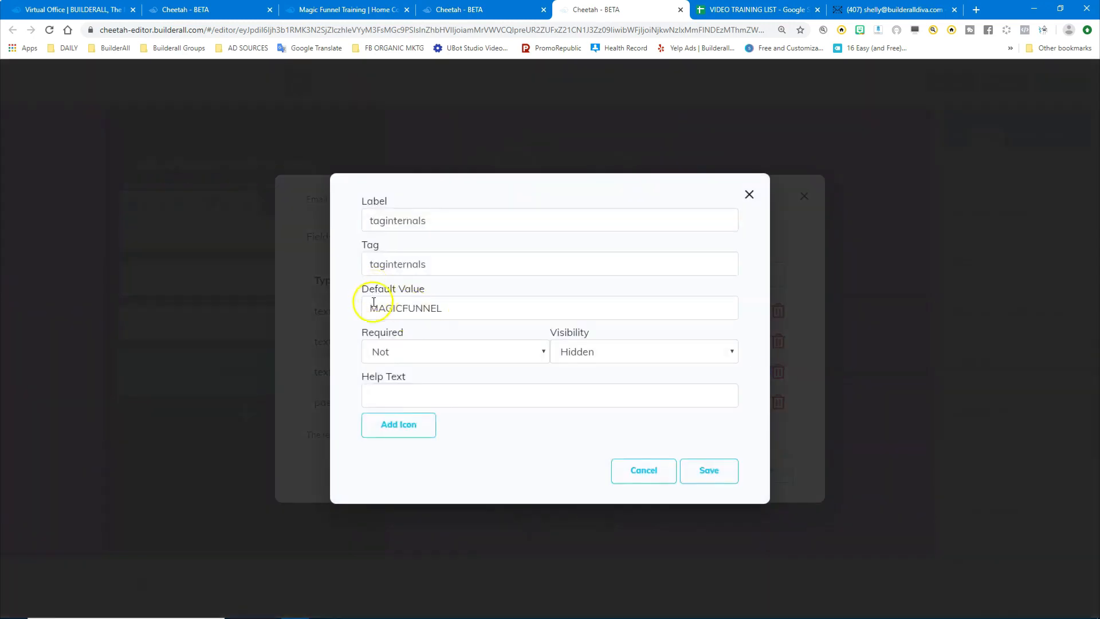
{"action": "left_click_drag", "start_coordinate": [457, 304], "coordinate": [353, 307]}
{"action": "key", "text": "BackSpace"}
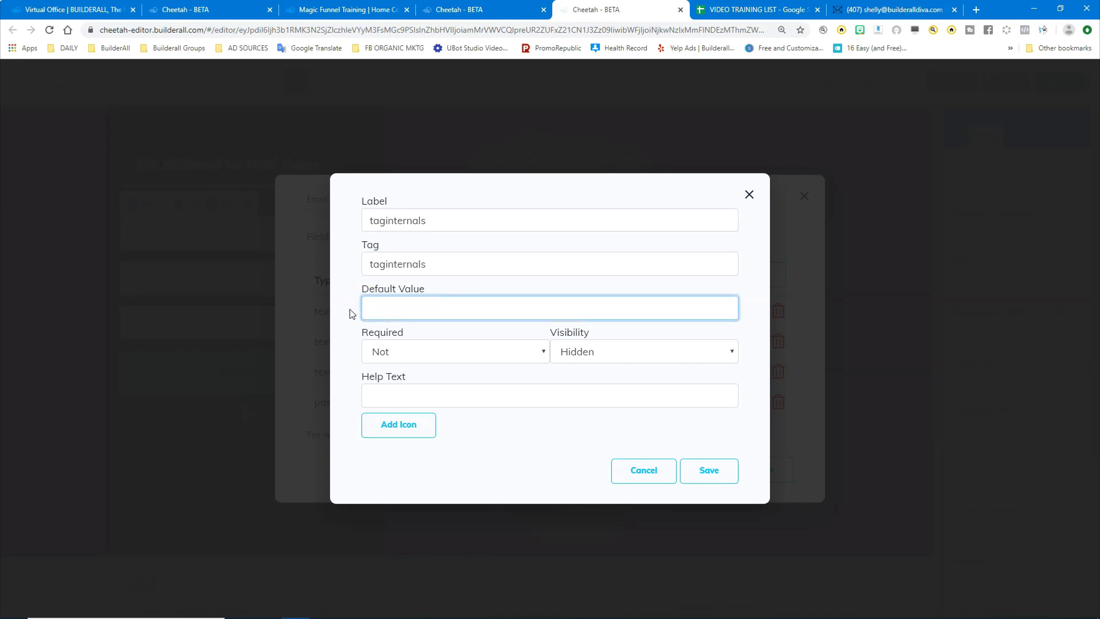
{"action": "type", "text": "MAGICLEADS"}
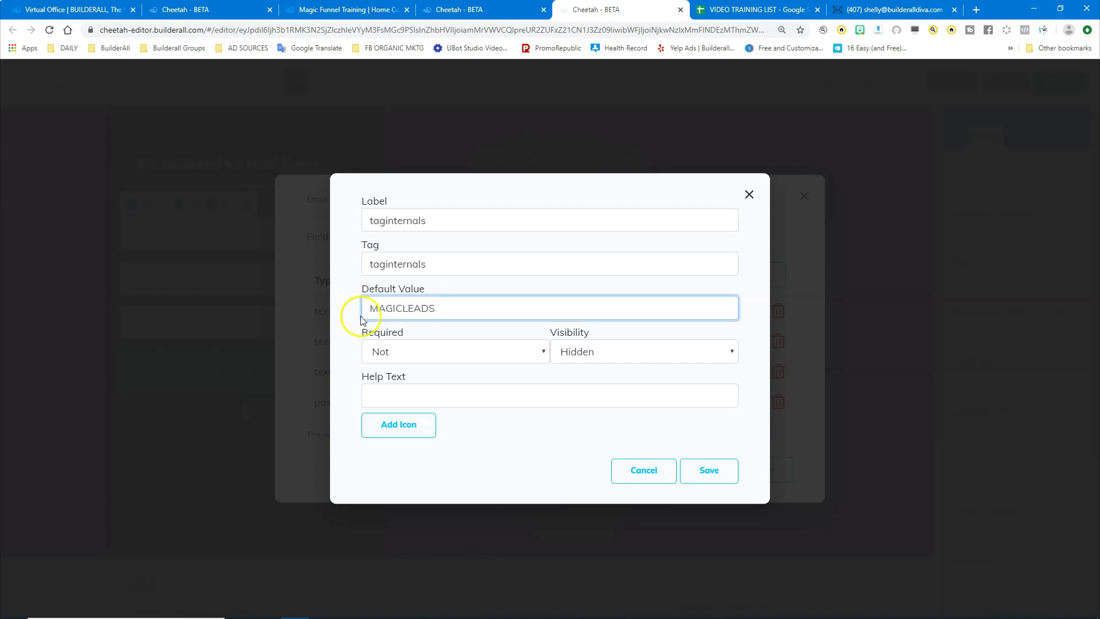
{"action": "left_click", "coordinate": [720, 482]}
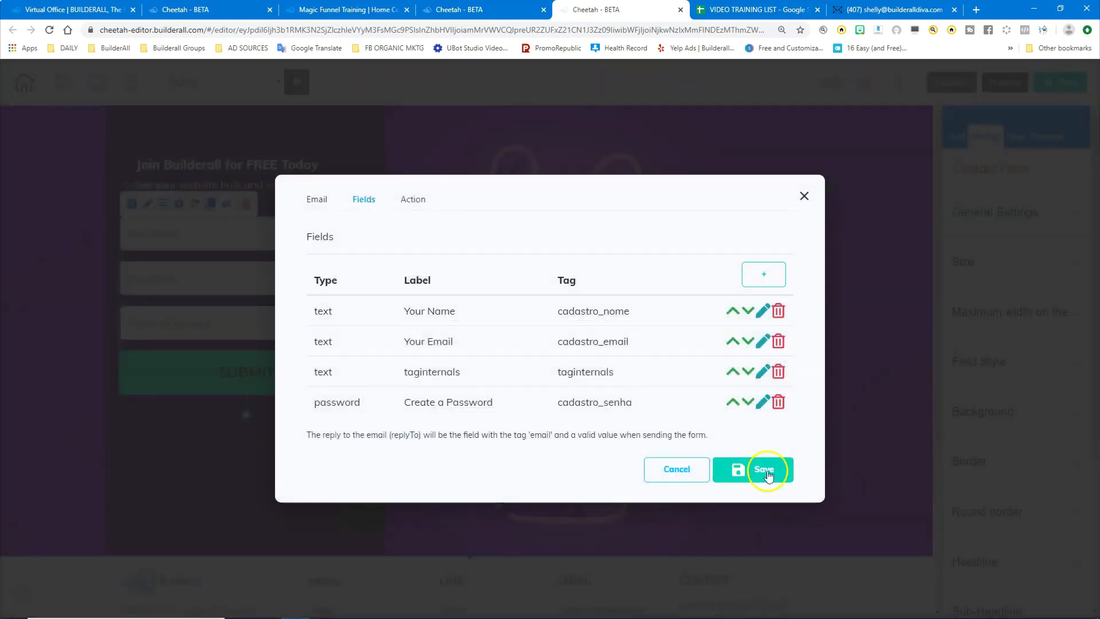
{"action": "left_click", "coordinate": [765, 471]}
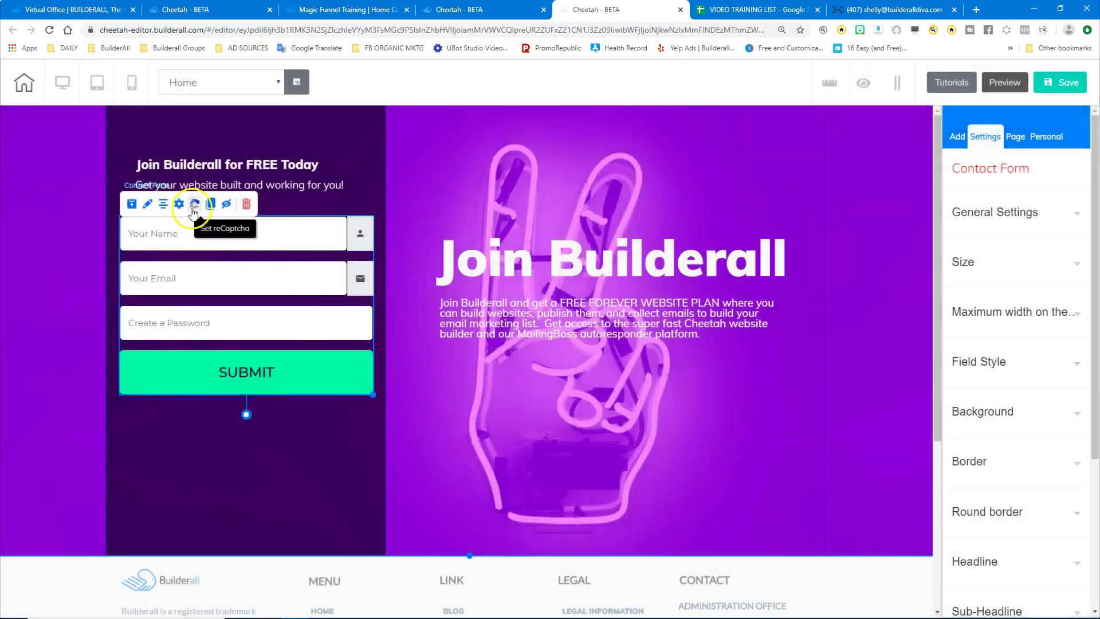
Step: From the sign-up form's action settings, open the Funnel Club and bring up its Magic Funnel link generator
{"action": "left_click", "coordinate": [179, 204]}
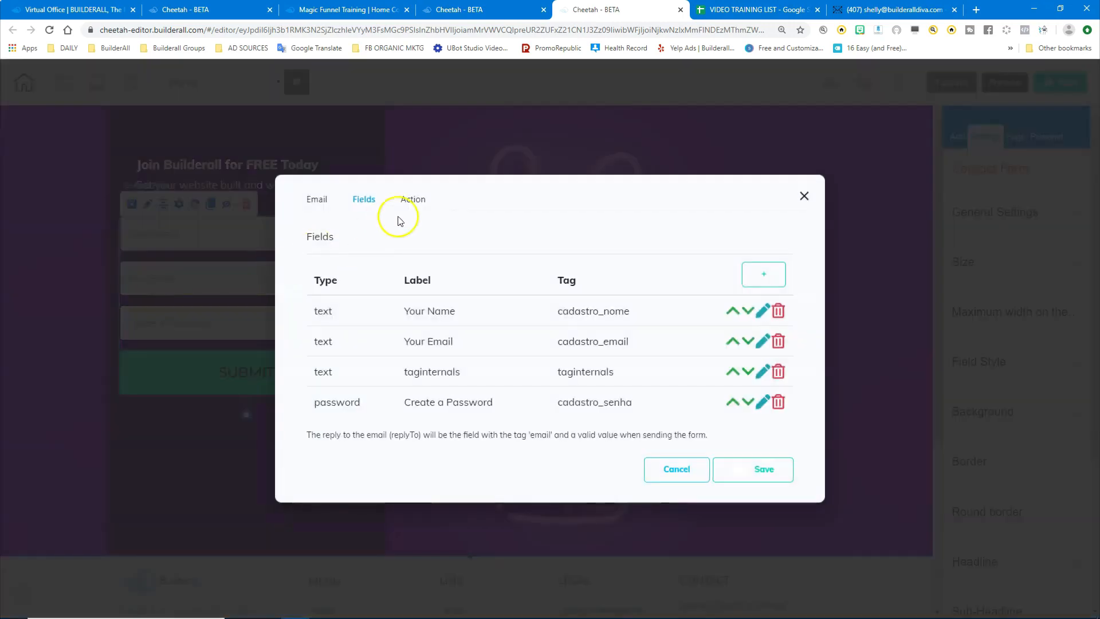
{"action": "left_click", "coordinate": [415, 198]}
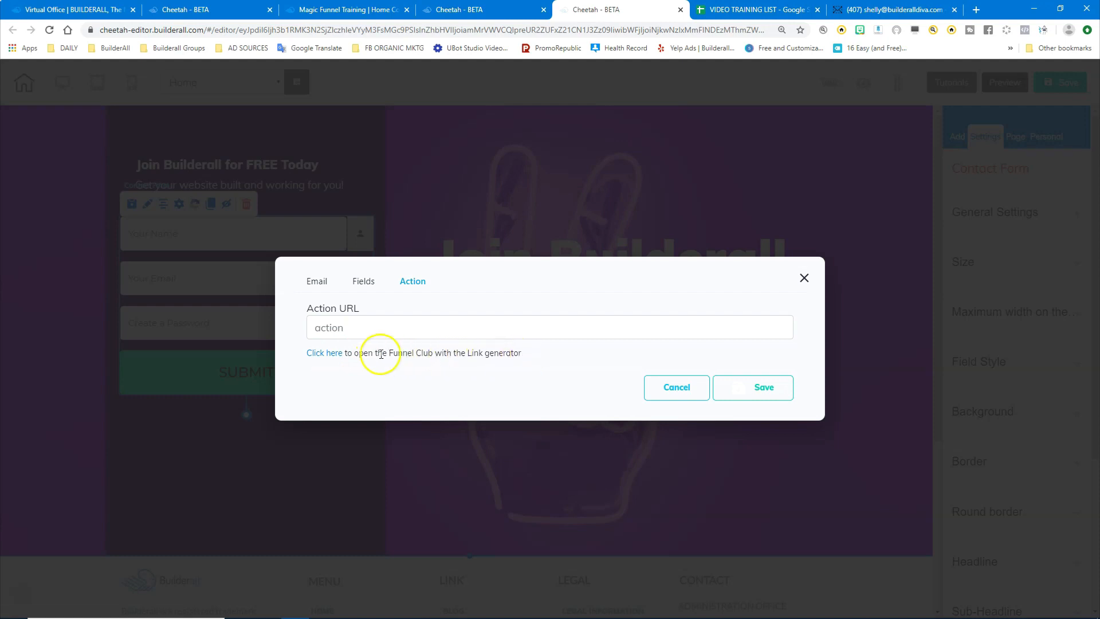
{"action": "left_click", "coordinate": [326, 353]}
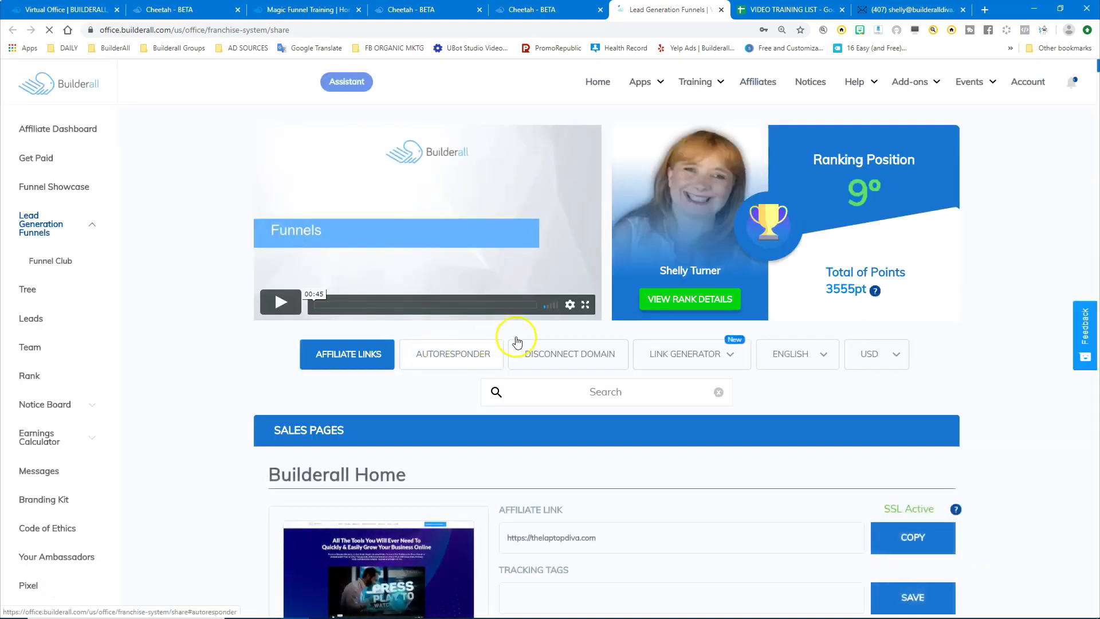
{"action": "left_click", "coordinate": [704, 355]}
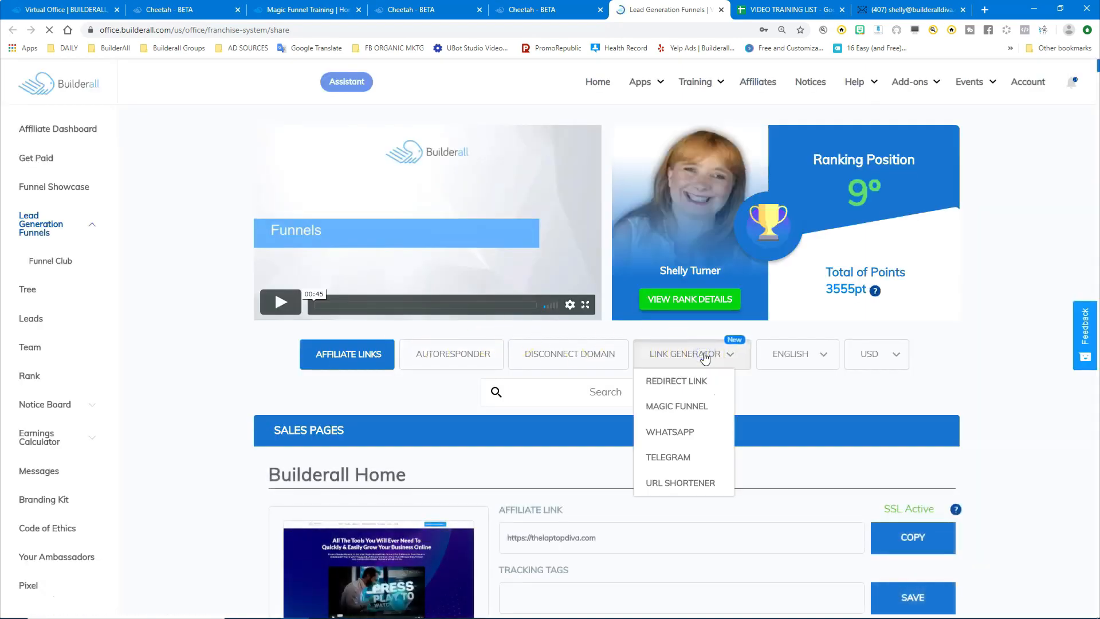
{"action": "left_click", "coordinate": [693, 407]}
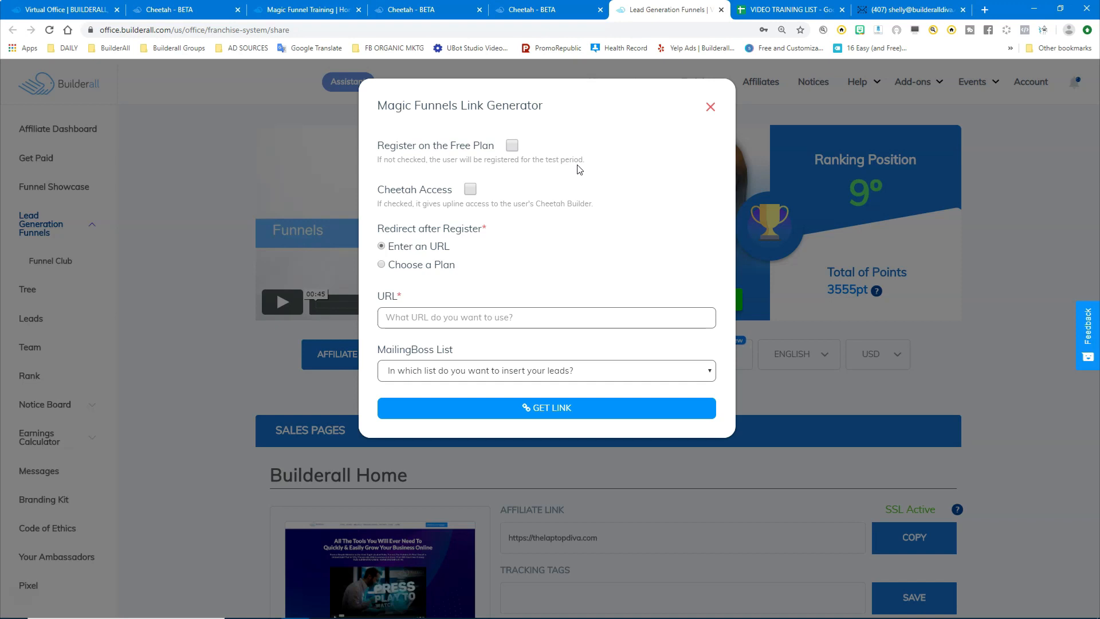
Step: Generate and copy a Magic Funnel link that registers on the free plan and redirects to the home-copy URL, with no MailingBoss list
{"action": "left_click", "coordinate": [512, 146]}
{"action": "key", "text": "ctrl+v"}
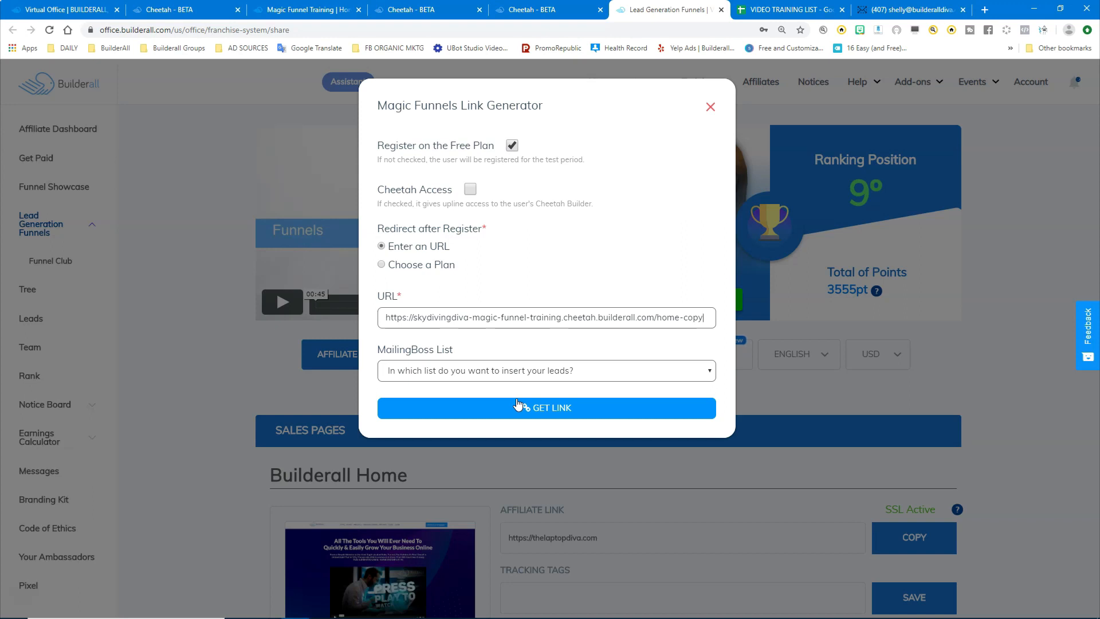
{"action": "left_click", "coordinate": [431, 370]}
{"action": "left_click", "coordinate": [432, 371]}
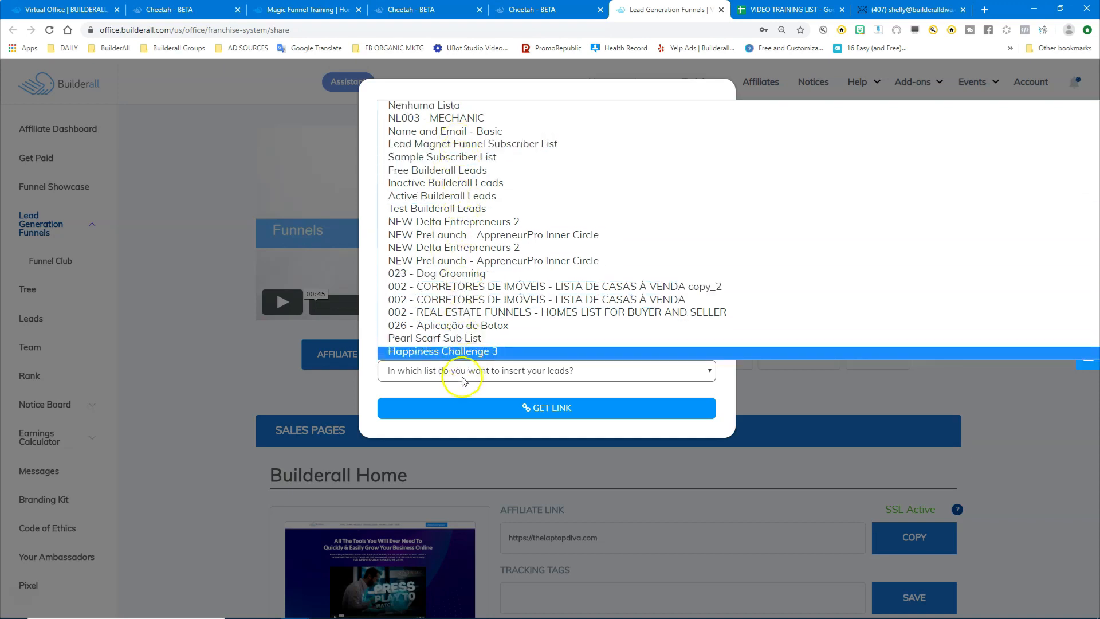
{"action": "left_click", "coordinate": [461, 387]}
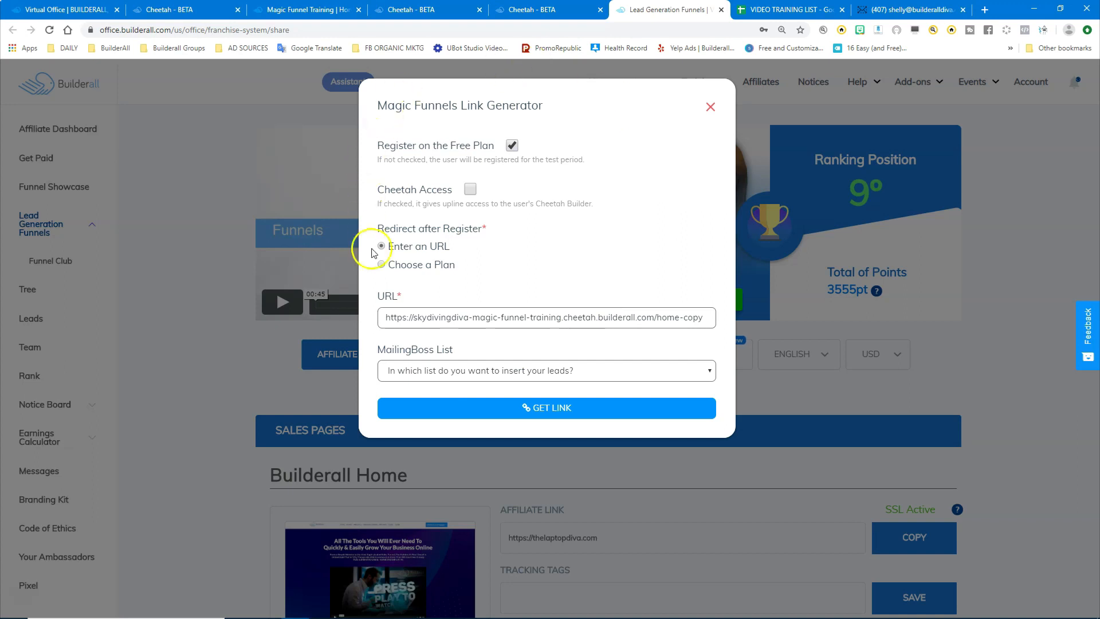
{"action": "left_click", "coordinate": [539, 411]}
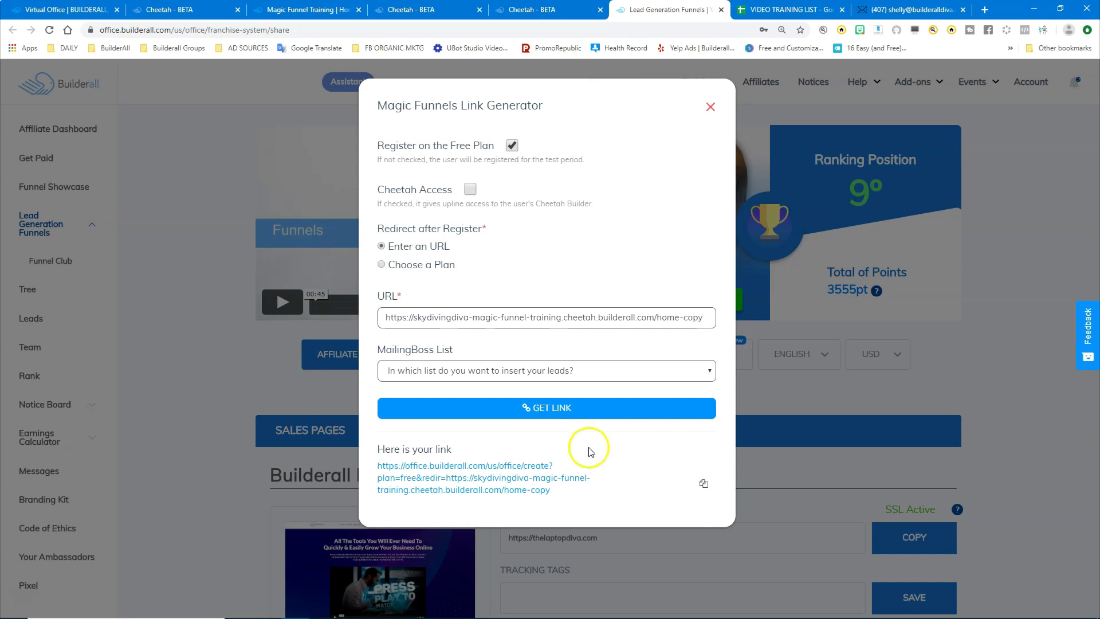
{"action": "left_click", "coordinate": [704, 484]}
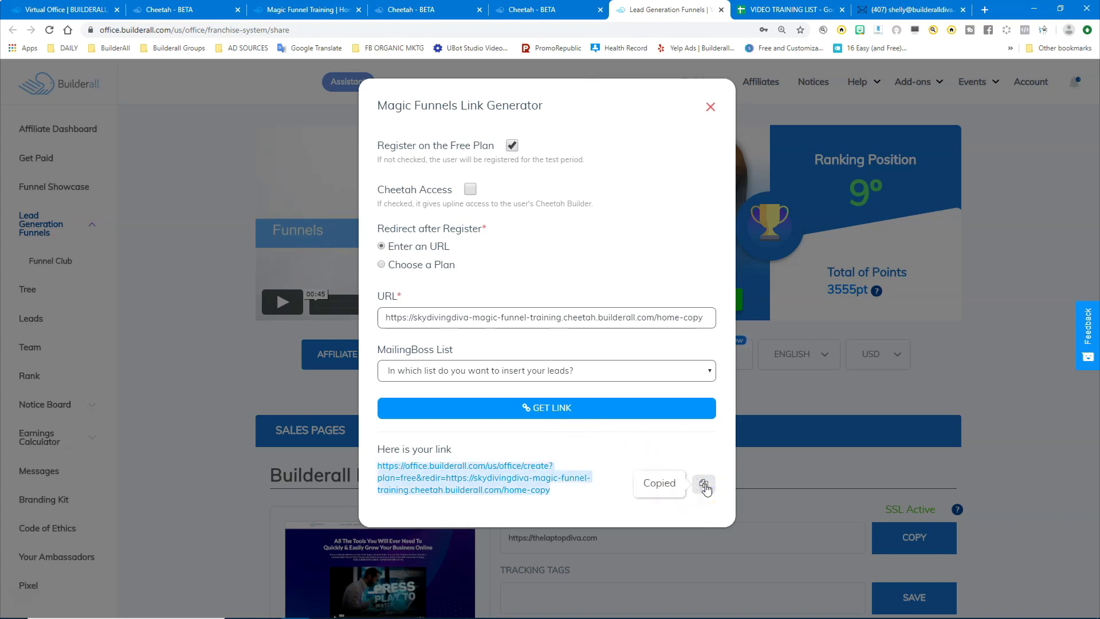
Step: Back in the Cheetah editor, paste the generated link as the sign-up form's Action URL and save the form settings
{"action": "left_click", "coordinate": [555, 8]}
{"action": "left_click", "coordinate": [342, 329]}
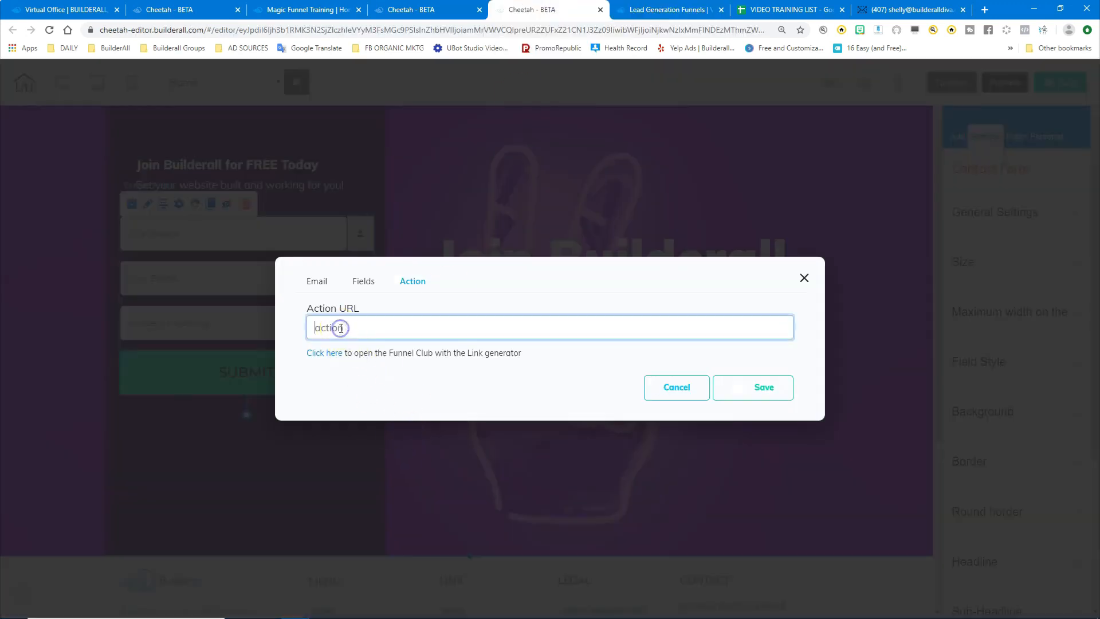
{"action": "key", "text": "ctrl+v"}
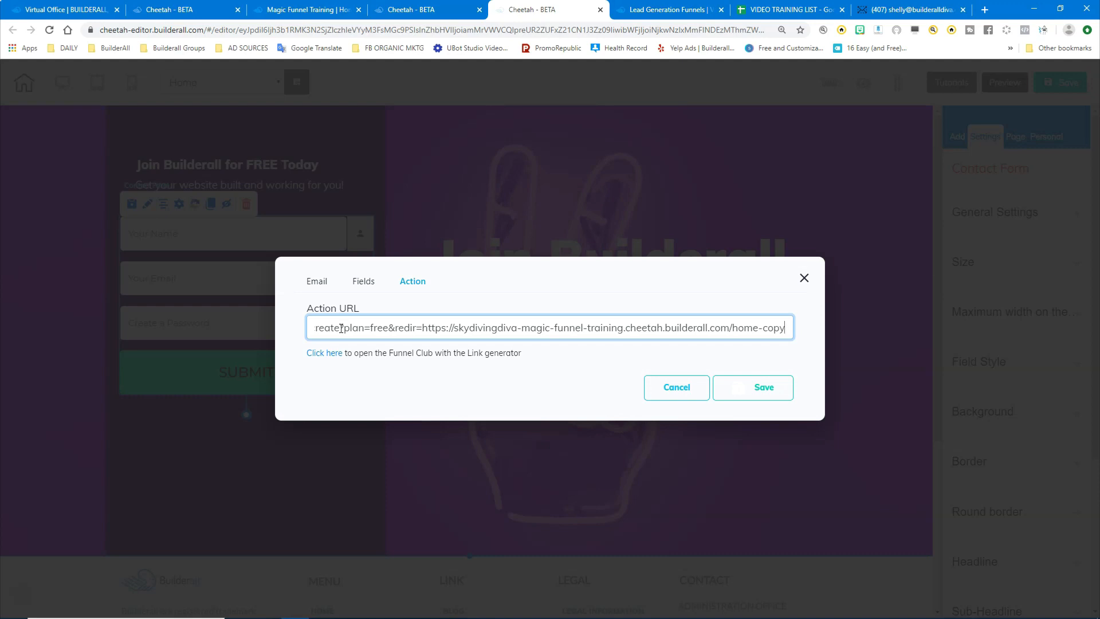
{"action": "left_click", "coordinate": [739, 387]}
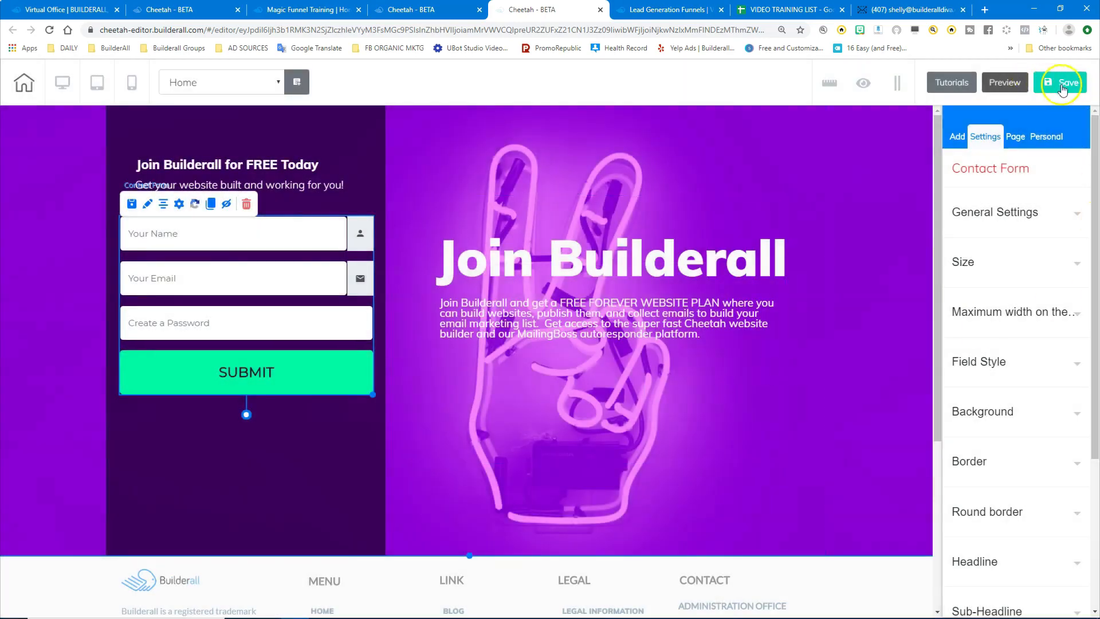
Step: Save the sign-up page, publish the site and close the published-domain dialog
{"action": "left_click", "coordinate": [1065, 87]}
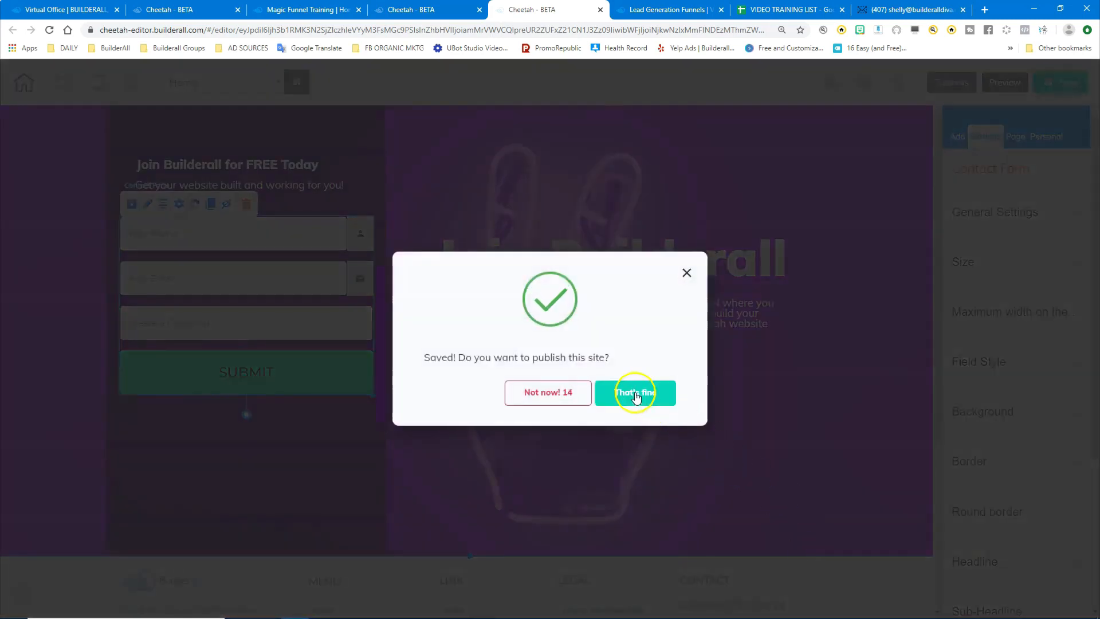
{"action": "left_click", "coordinate": [633, 393]}
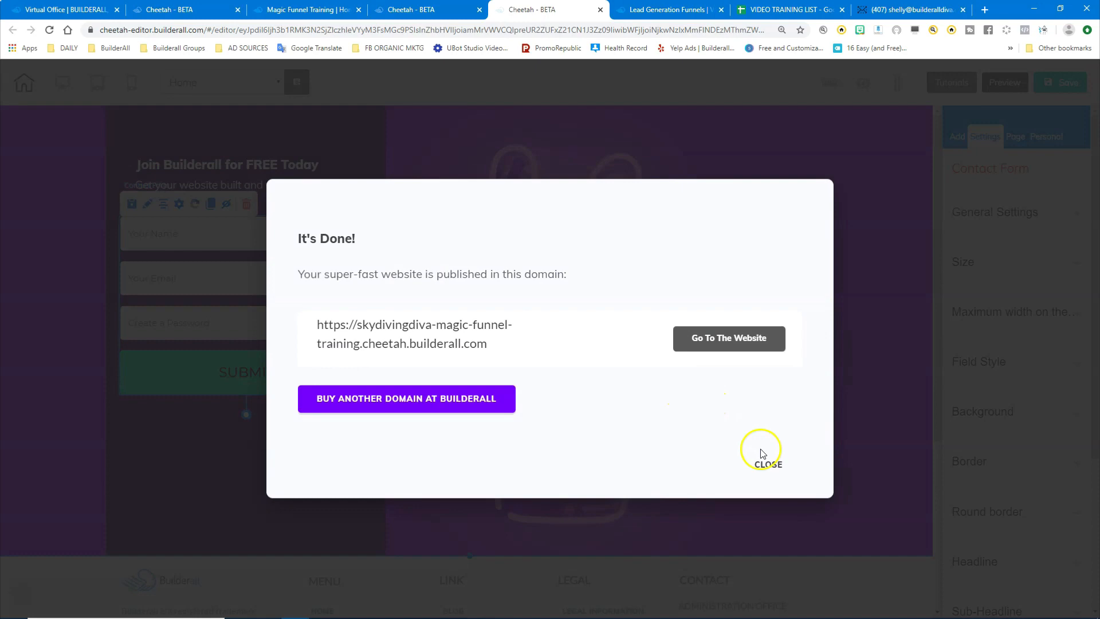
{"action": "left_click", "coordinate": [767, 461]}
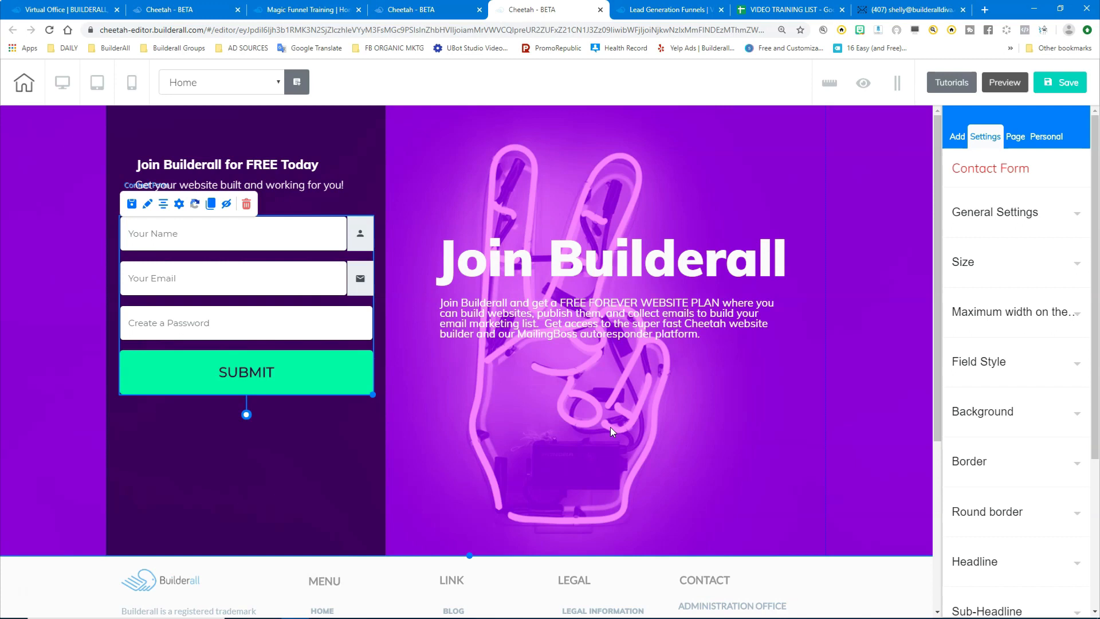
Step: Open the published home page from the site's page list and copy its URL
{"action": "left_click", "coordinate": [169, 12]}
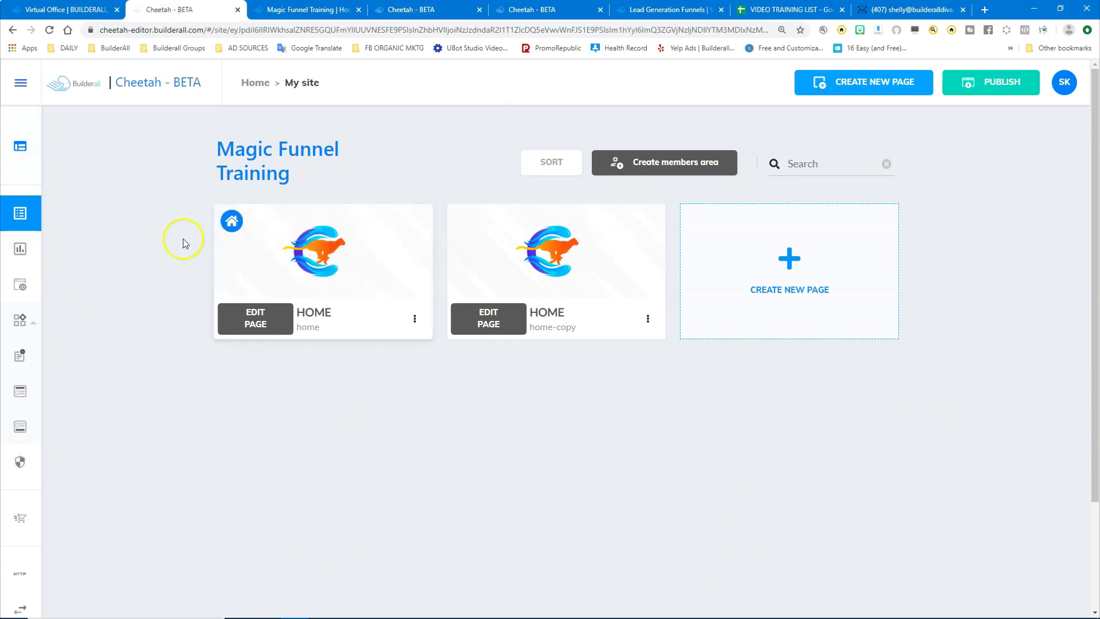
{"action": "left_click", "coordinate": [415, 319]}
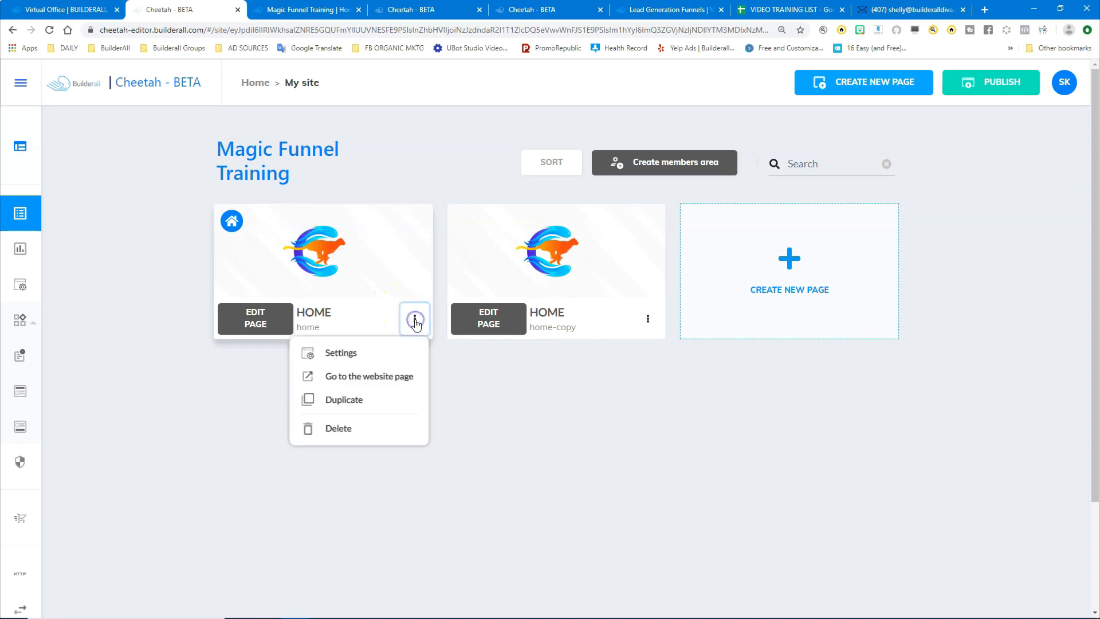
{"action": "left_click", "coordinate": [389, 375]}
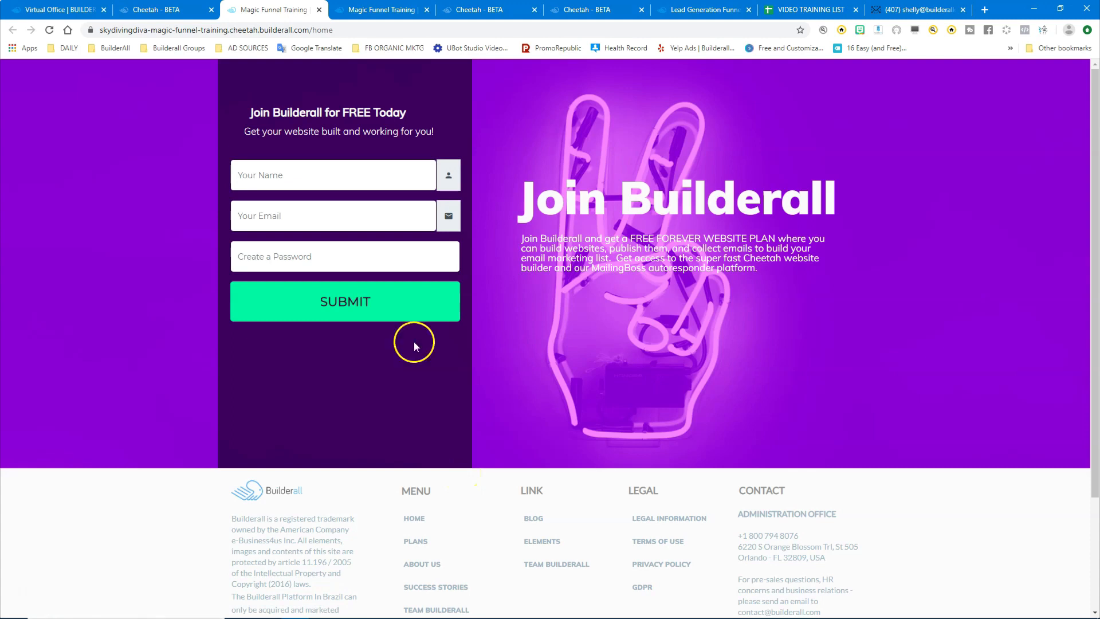
{"action": "left_click", "coordinate": [350, 27]}
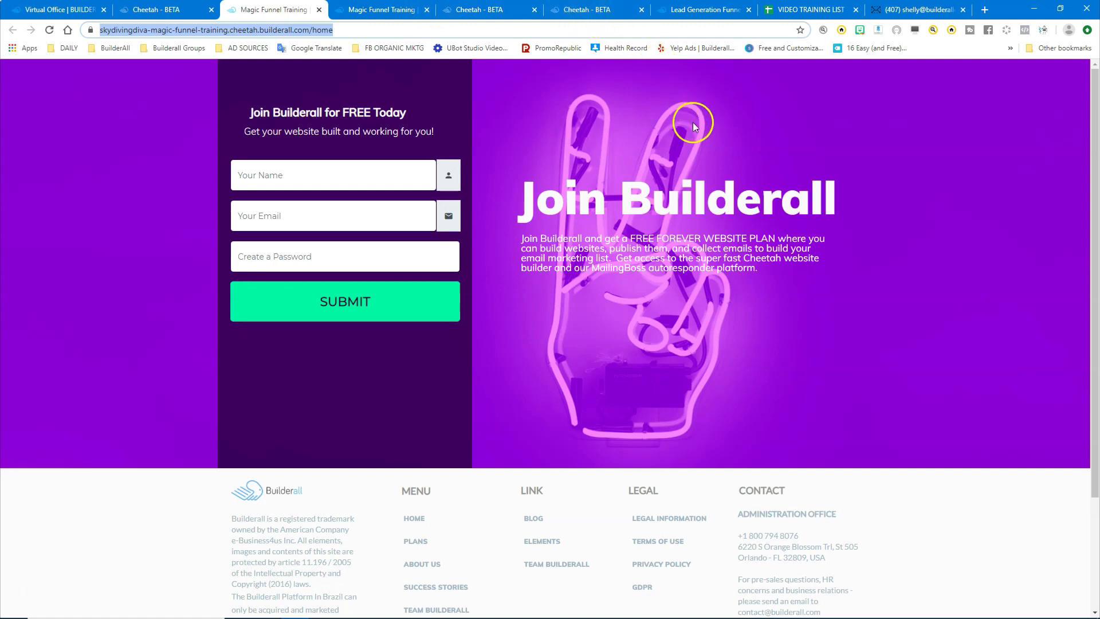
Step: Open the copied home page URL in a new incognito window
{"action": "left_click", "coordinate": [1087, 32]}
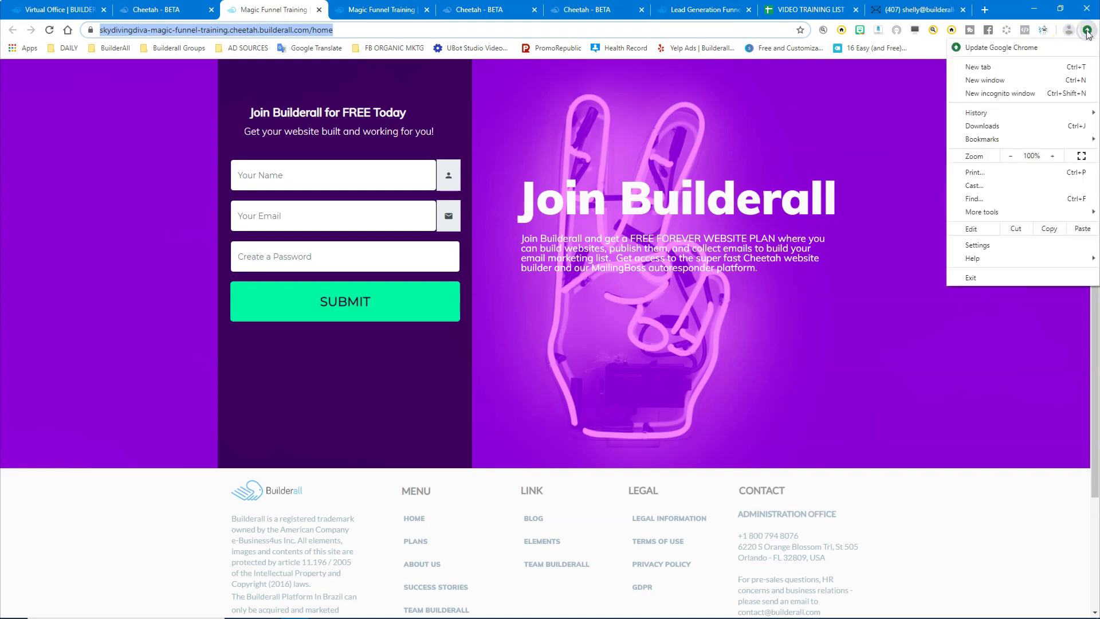
{"action": "left_click", "coordinate": [1032, 93]}
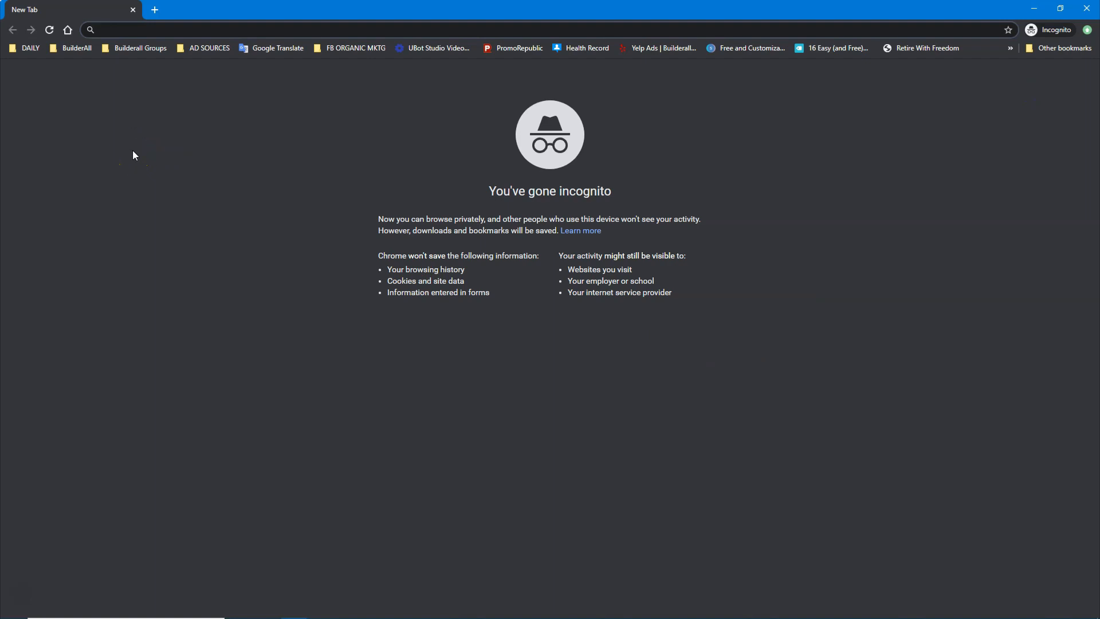
{"action": "key", "text": "ctrl+v"}
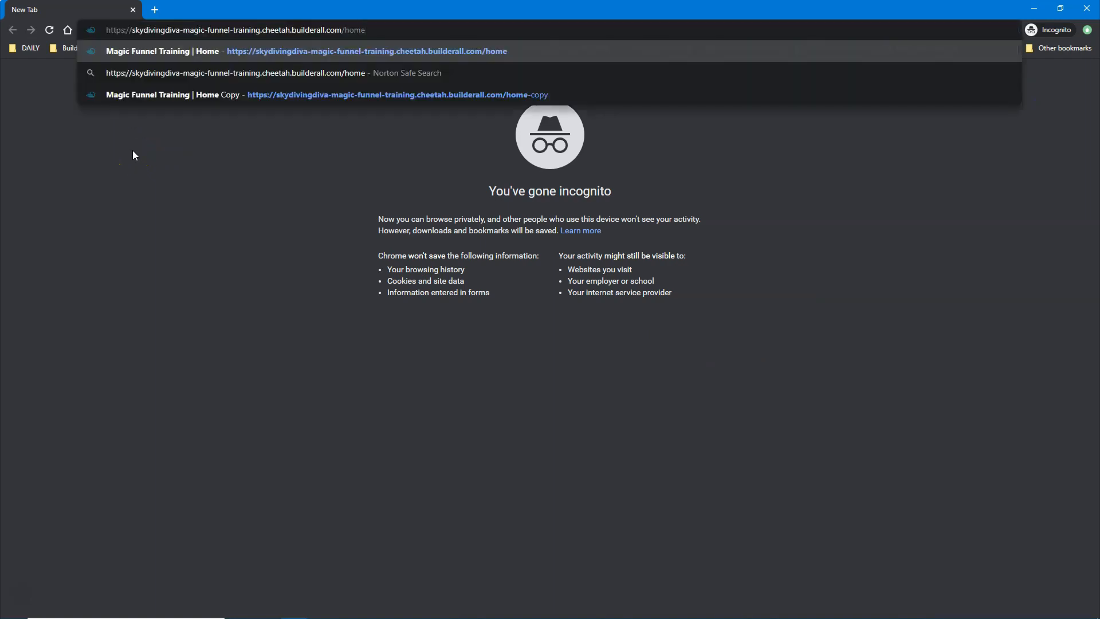
{"action": "key", "text": "Return"}
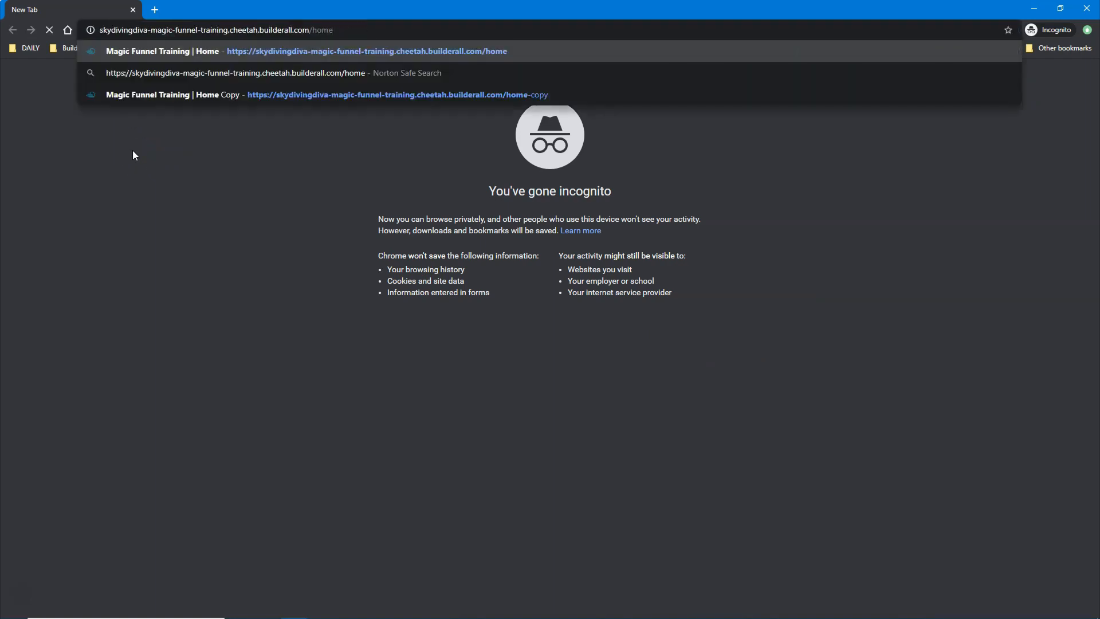